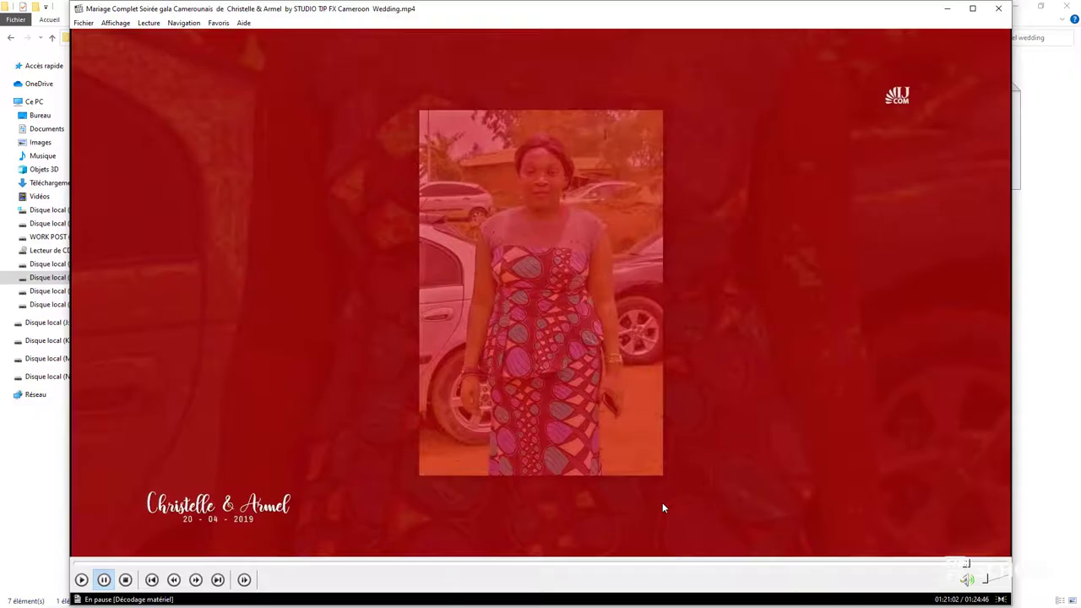
Step: Play the sample wedding slideshow full screen in Media Player Classic, then exit full screen
{"action": "double_click", "coordinate": [662, 503]}
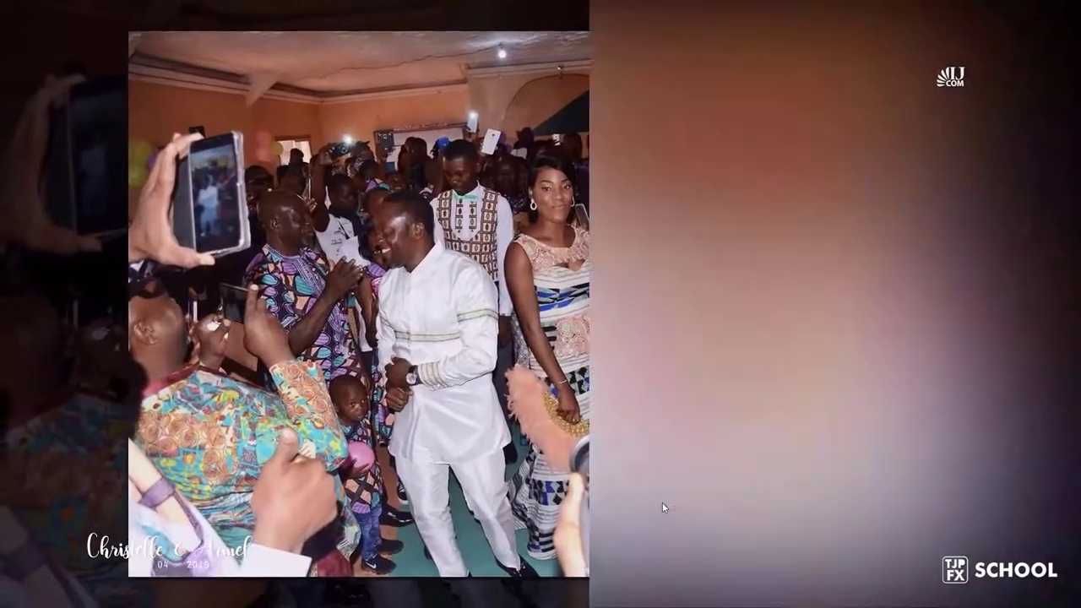
{"action": "key", "text": "Escape"}
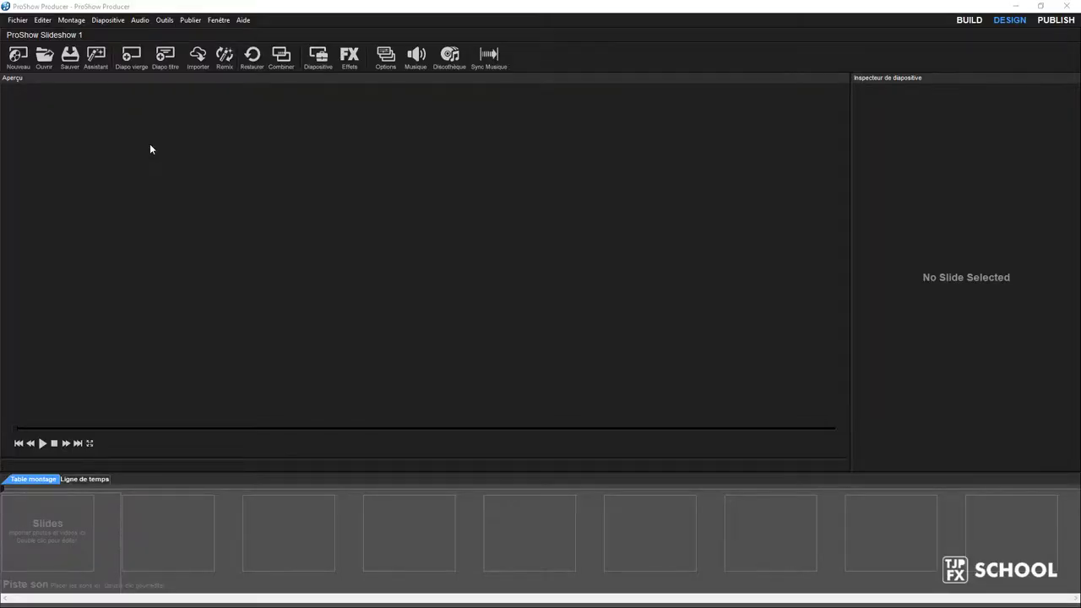
Step: Start a new slideshow with the Assistant wizard and scroll through its theme list
{"action": "left_click", "coordinate": [17, 56]}
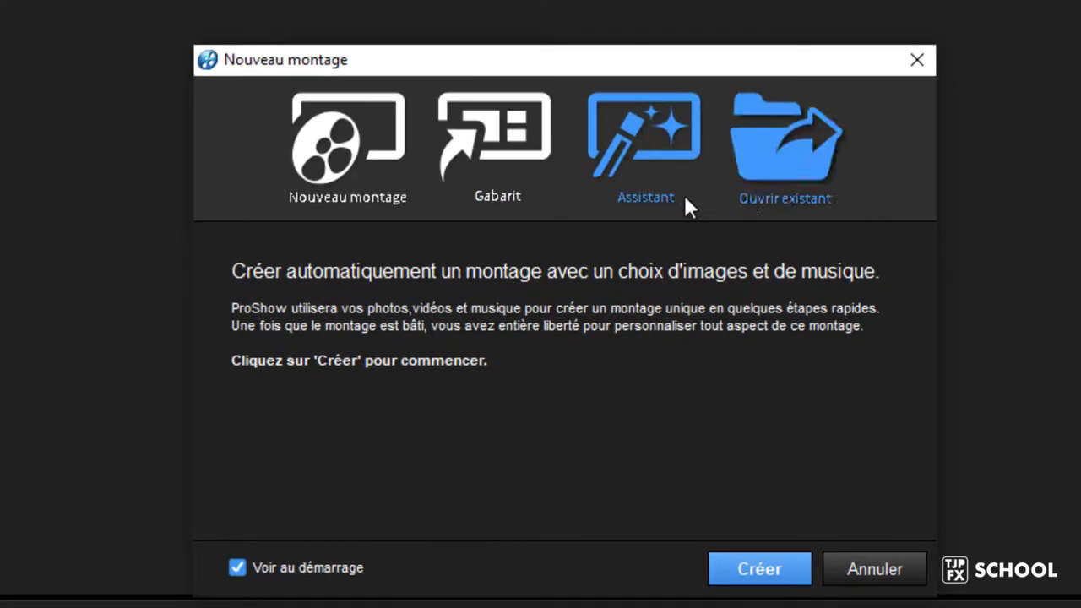
{"action": "left_click", "coordinate": [751, 571]}
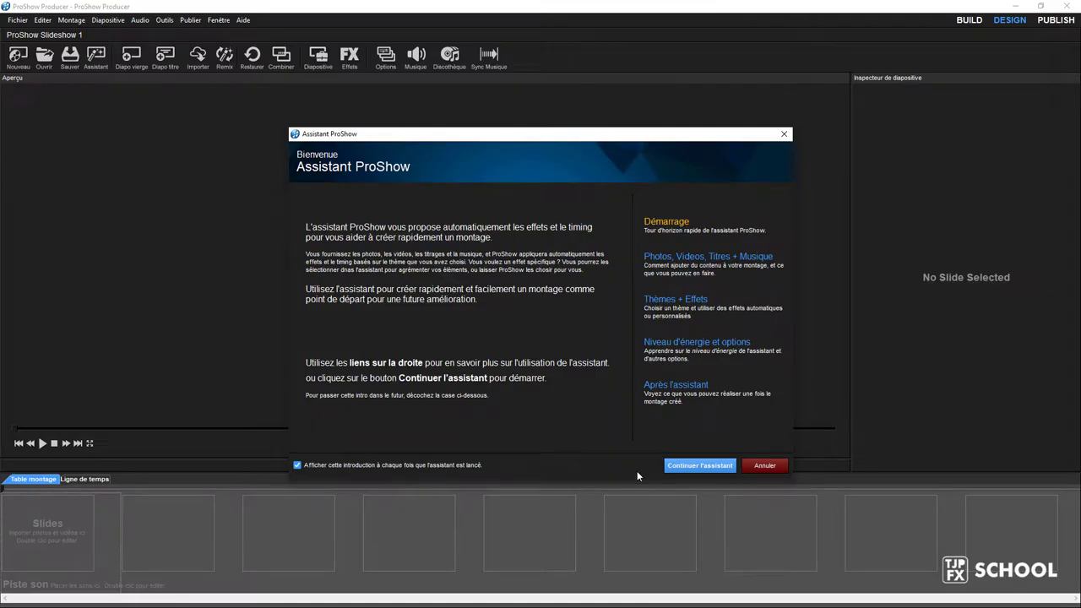
{"action": "left_click", "coordinate": [697, 470]}
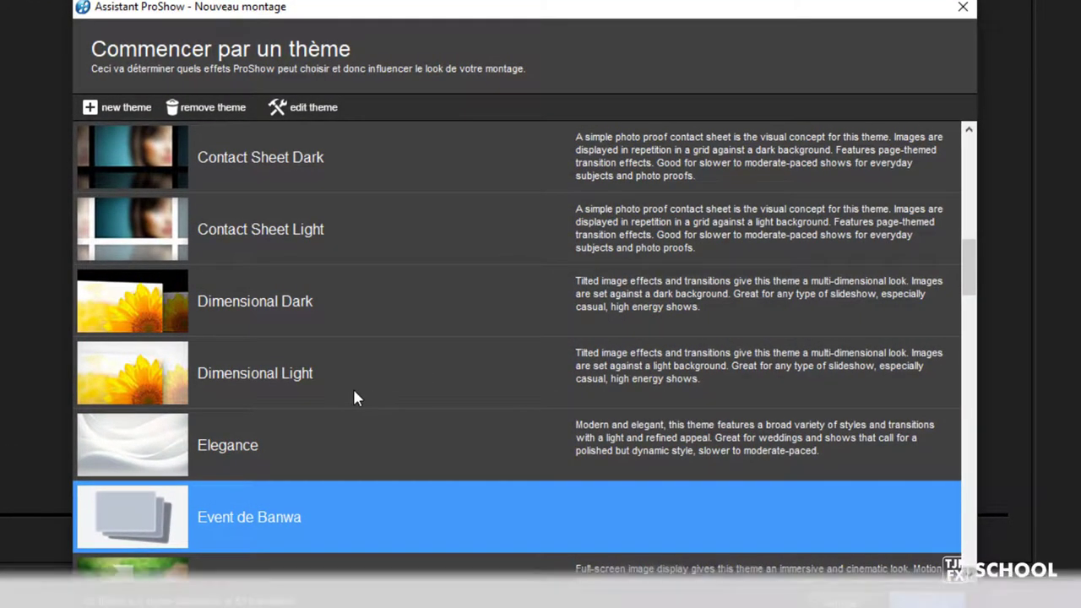
{"action": "scroll", "coordinate": [433, 352], "scroll_direction": "down", "scroll_amount": 5}
{"action": "scroll", "coordinate": [356, 393], "scroll_direction": "down", "scroll_amount": 5}
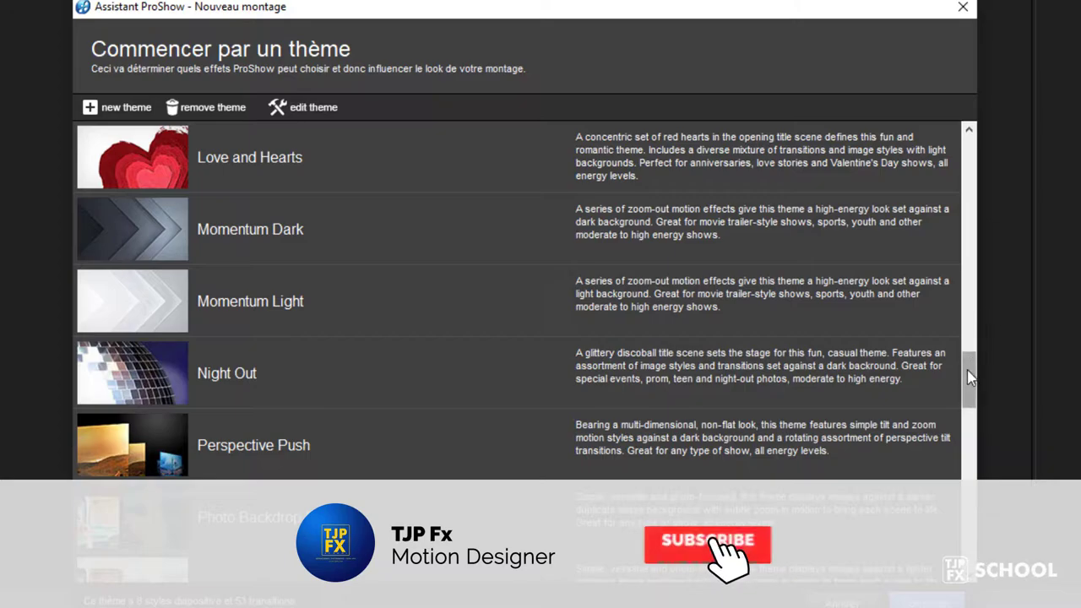
{"action": "mouse_move", "coordinate": [969, 378]}
{"action": "left_mouse_down"}
{"action": "mouse_move", "coordinate": [976, 509]}
{"action": "mouse_move", "coordinate": [983, 158]}
{"action": "left_mouse_up"}
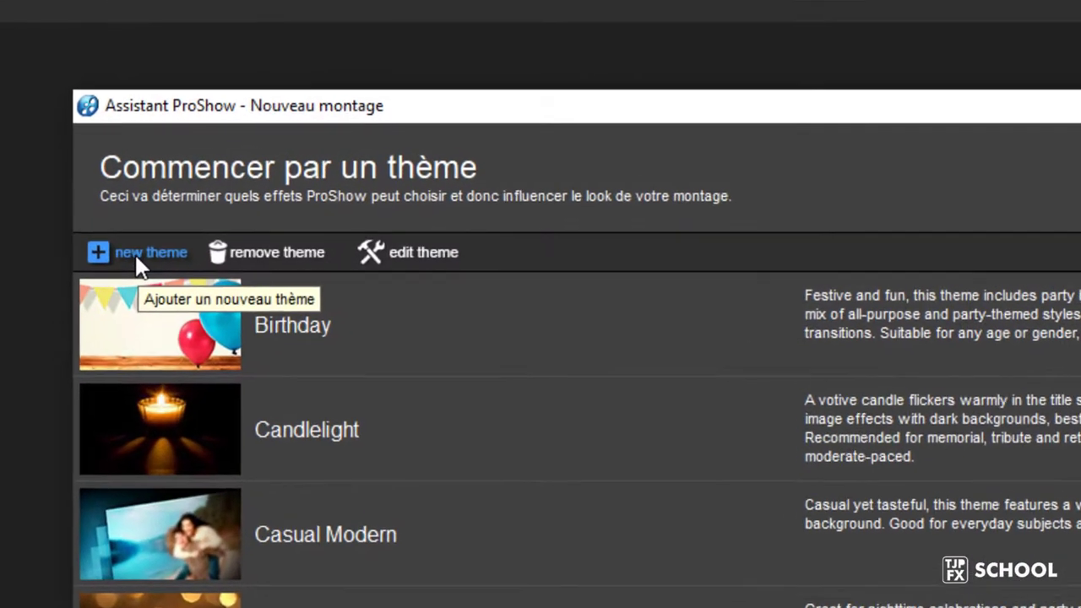
Step: Create the DIAPORAMA WEDDING theme and untick all 609 of its slide styles
{"action": "left_click", "coordinate": [287, 181]}
{"action": "type", "text": "DIAPORAMA WE"}
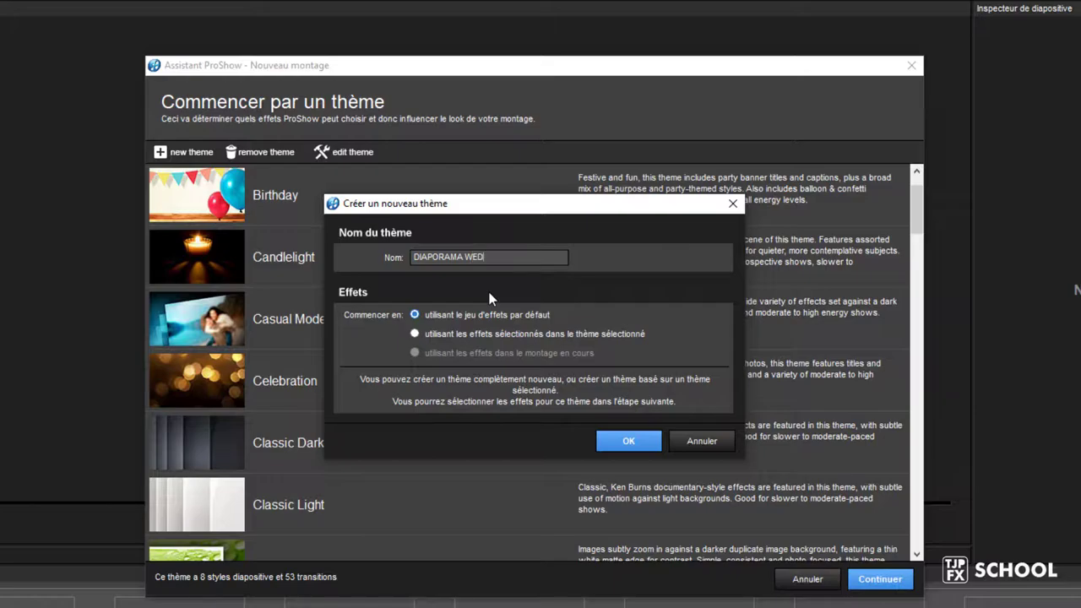
{"action": "type", "text": "DING"}
{"action": "left_click", "coordinate": [625, 392]}
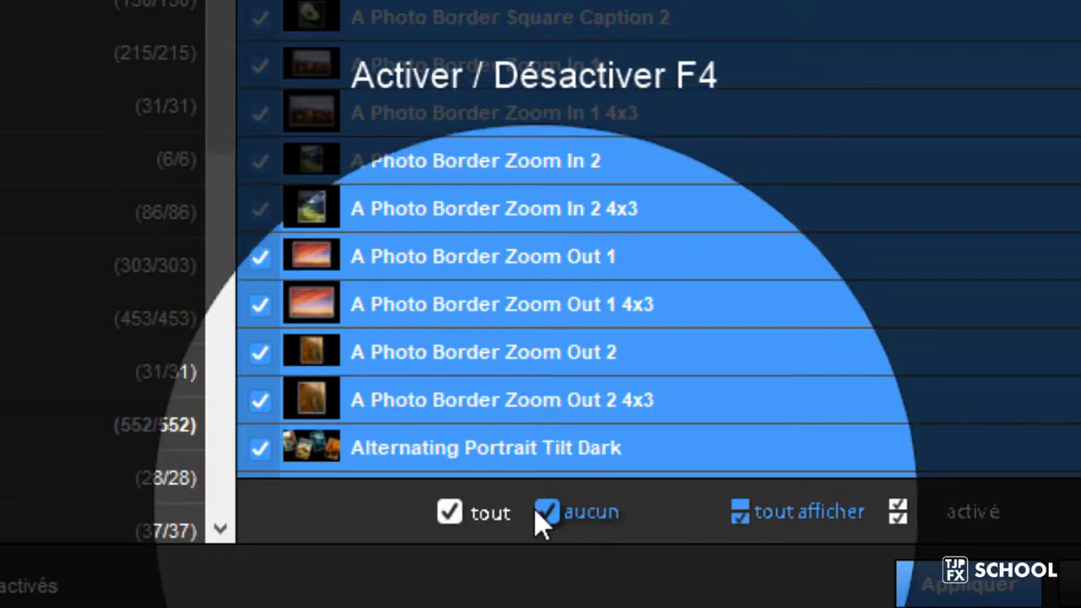
{"action": "left_click", "coordinate": [545, 513]}
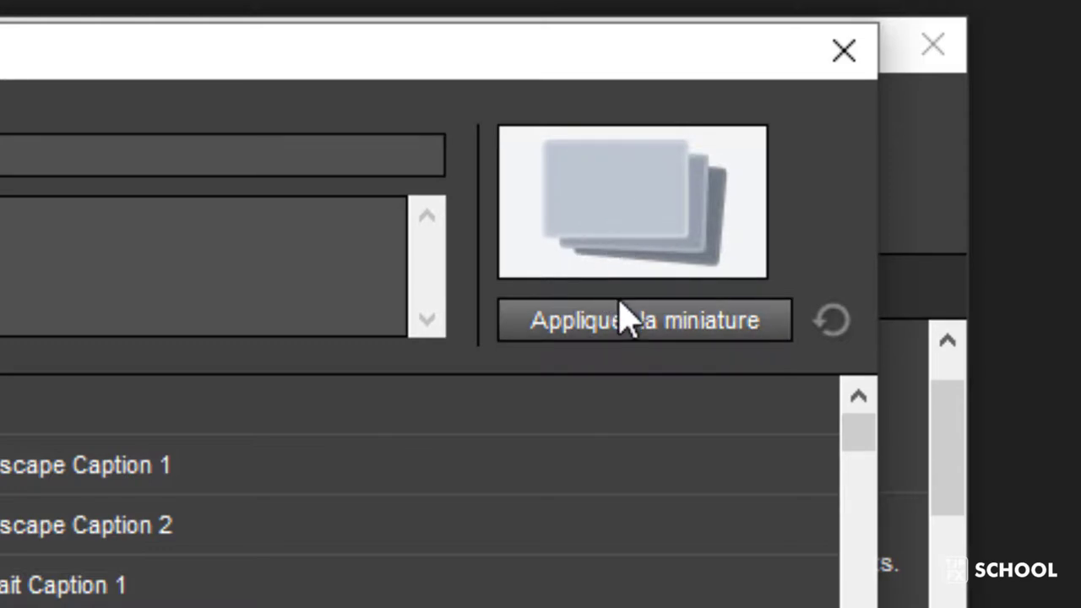
Step: Use the pink stage photo as thumbnail and describe the theme 'Pour diaporama de mariage'
{"action": "left_click", "coordinate": [700, 324]}
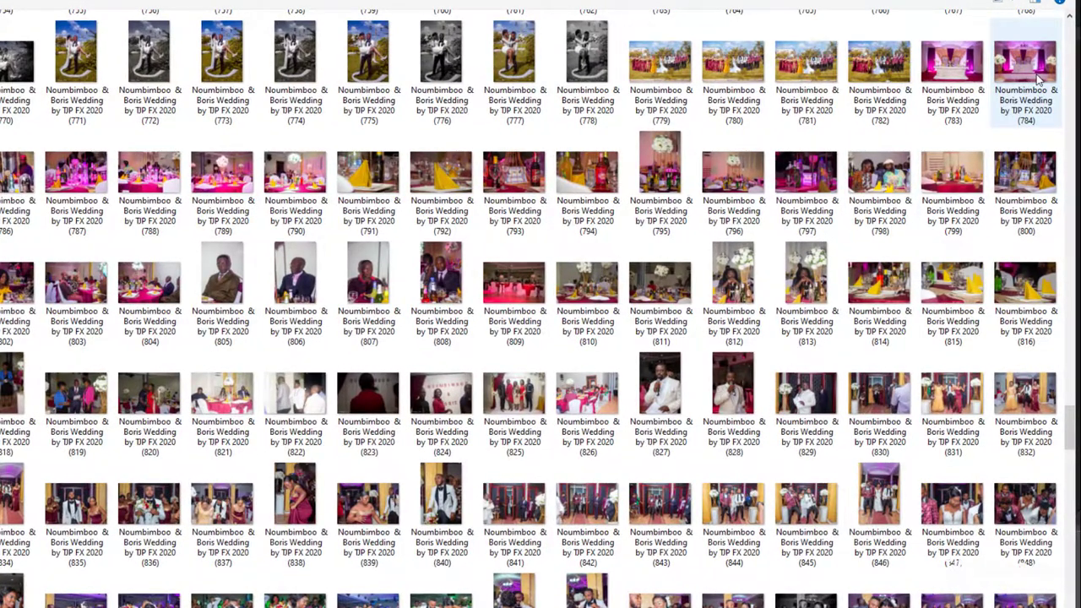
{"action": "key", "text": "Return"}
{"action": "type", "text": "Pour diapor"}
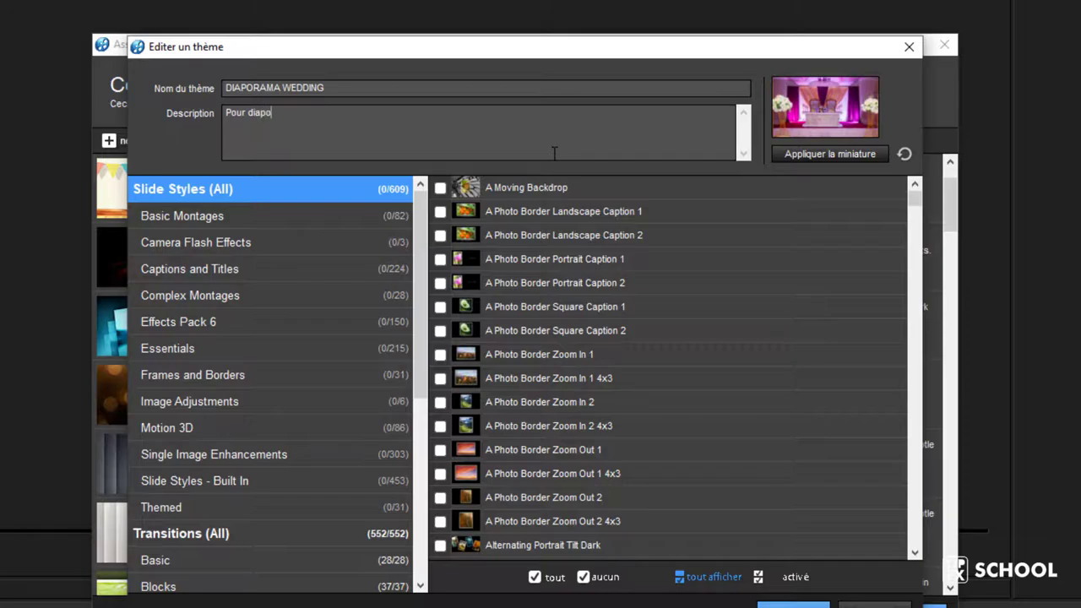
{"action": "type", "text": "ama de mariage"}
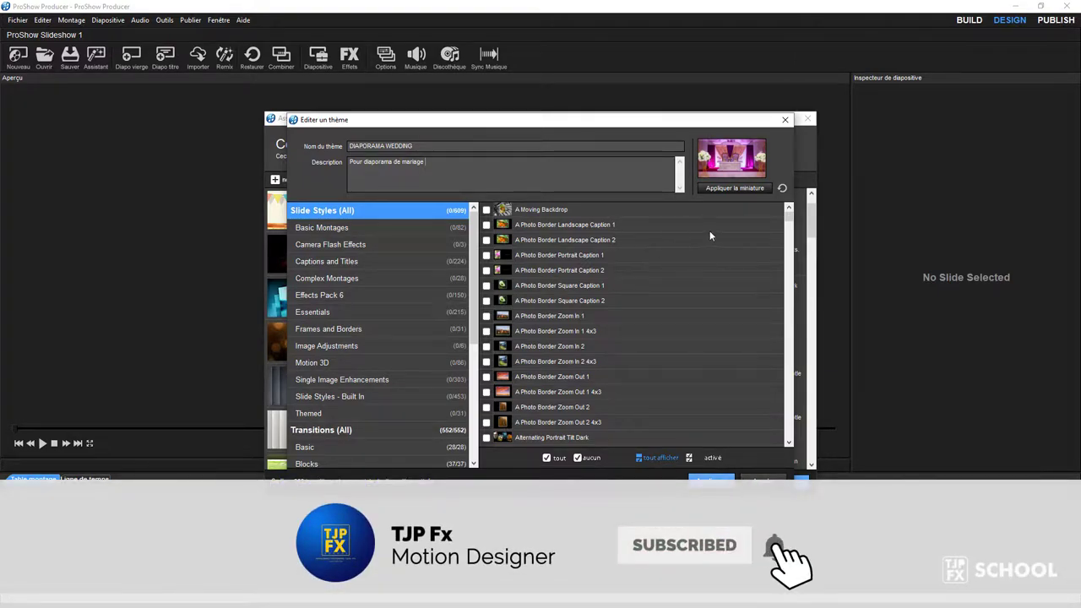
Step: Enable the Backdrop Dark Zoom In, Zoom In 3D and Zoom In Rotate slide styles
{"action": "left_click_drag", "start_coordinate": [792, 216], "coordinate": [792, 434]}
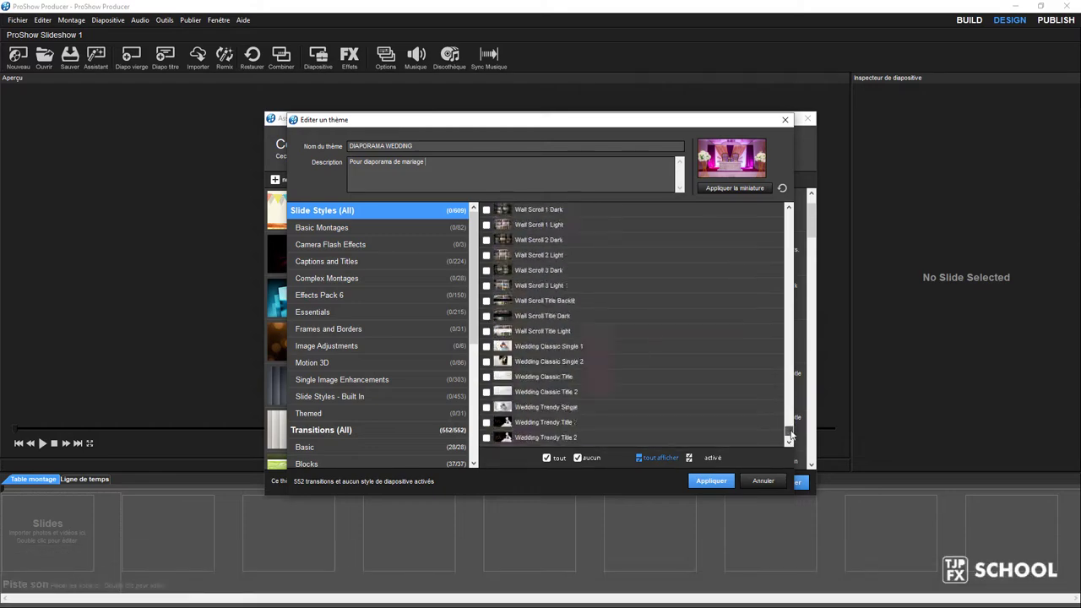
{"action": "scroll", "coordinate": [803, 268], "scroll_direction": "up", "scroll_amount": 1}
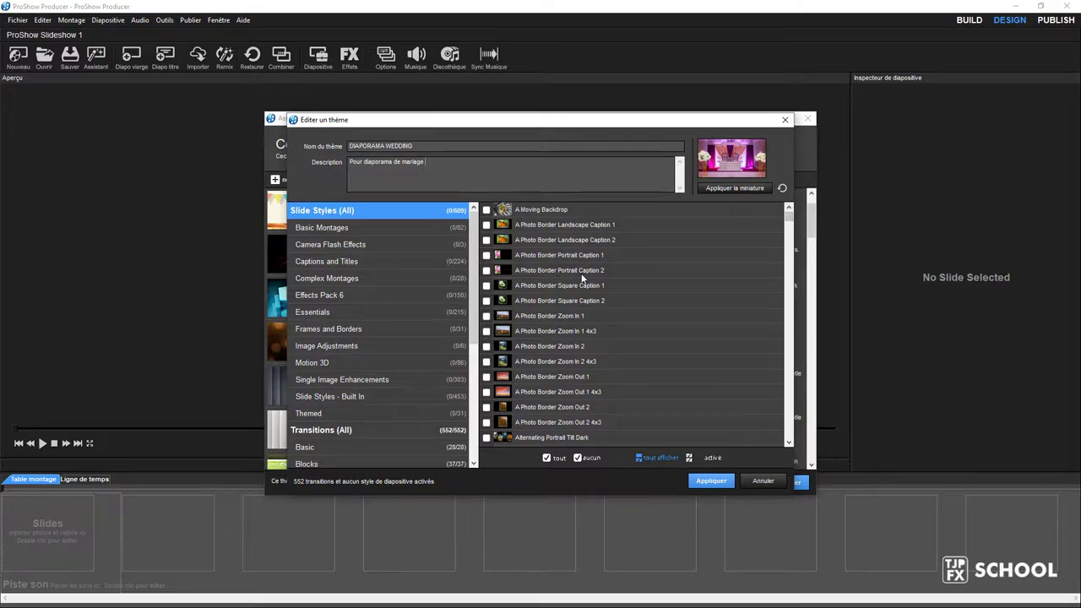
{"action": "scroll", "coordinate": [582, 272], "scroll_direction": "down", "scroll_amount": 2}
{"action": "scroll", "coordinate": [581, 273], "scroll_direction": "down", "scroll_amount": 1}
{"action": "scroll", "coordinate": [590, 277], "scroll_direction": "down", "scroll_amount": 1}
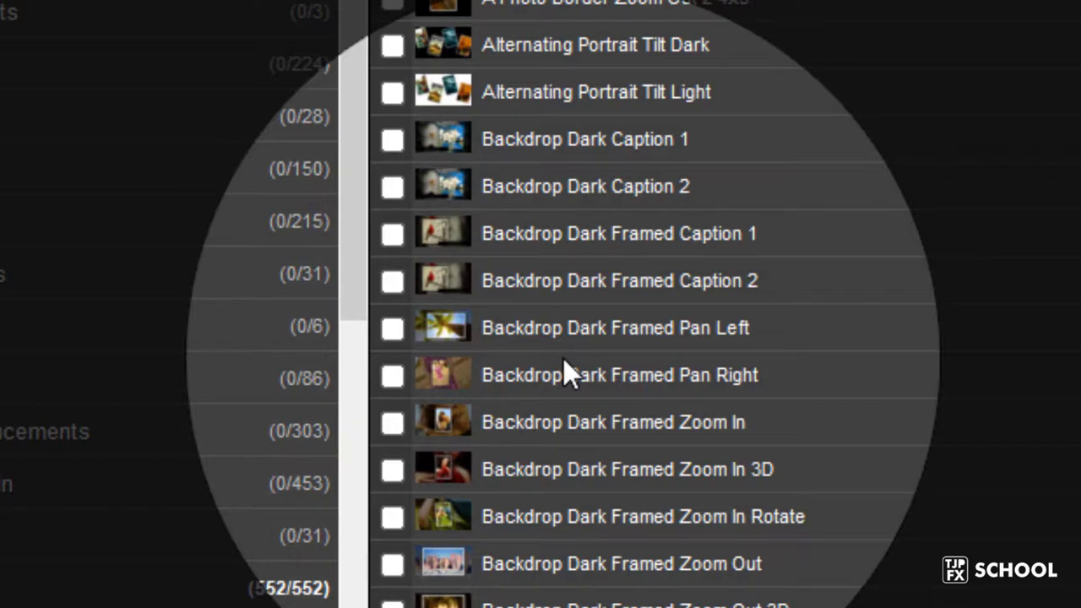
{"action": "scroll", "coordinate": [563, 375], "scroll_direction": "down", "scroll_amount": 3}
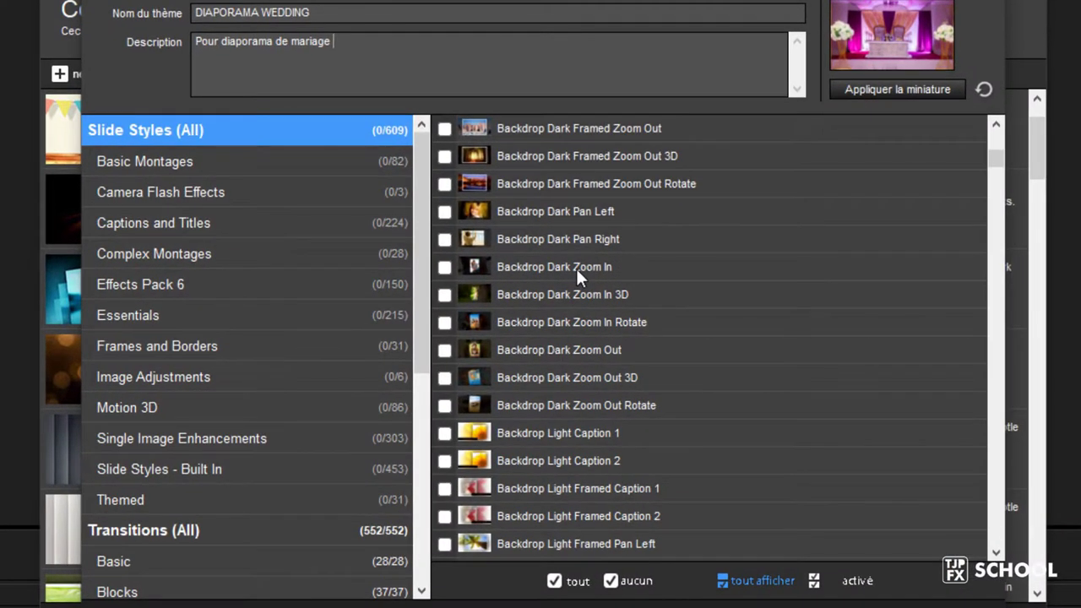
{"action": "left_click", "coordinate": [572, 268]}
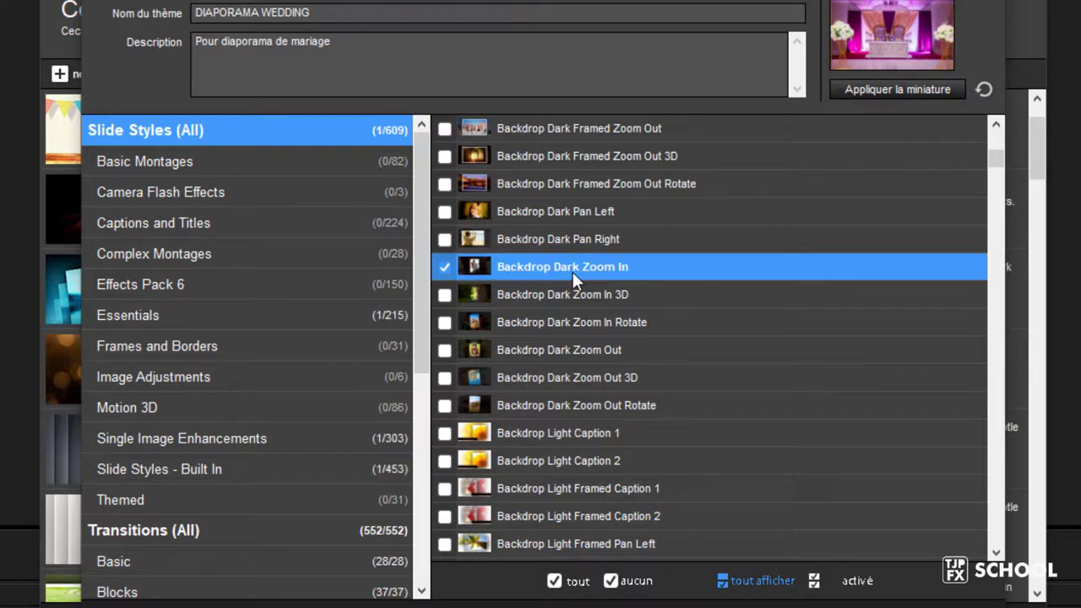
{"action": "left_click", "coordinate": [568, 296]}
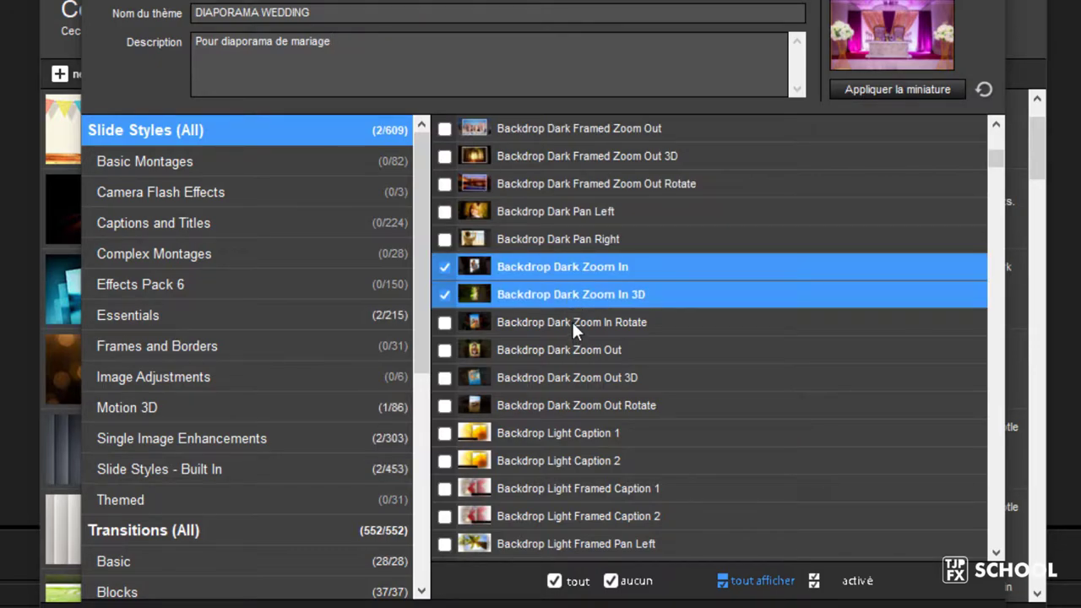
{"action": "left_click", "coordinate": [572, 322]}
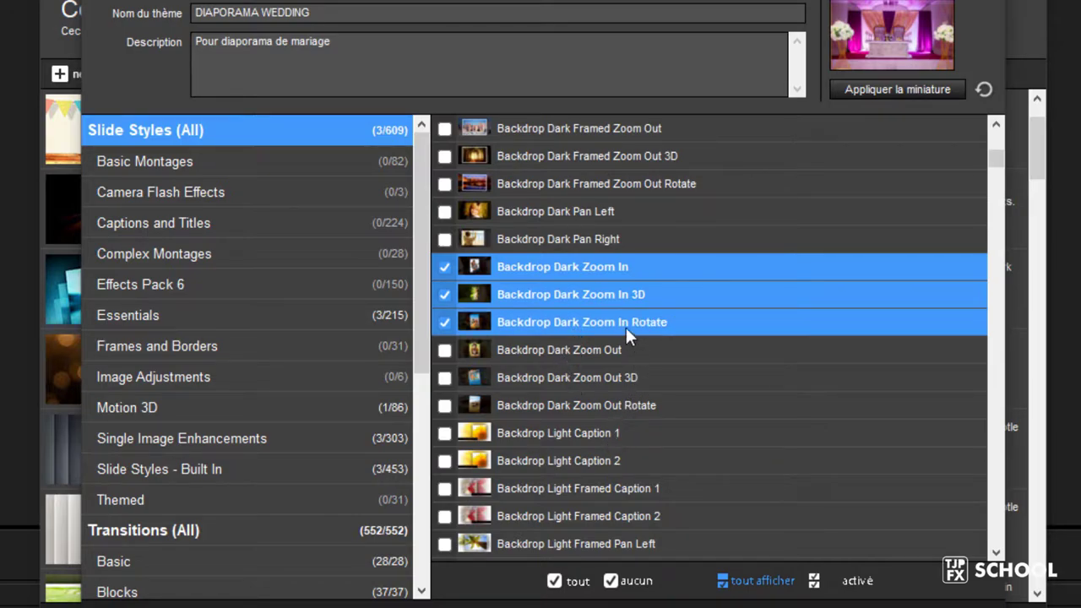
Step: Enable the Backdrop Dark Pan Right and Pan Left slide styles
{"action": "left_click", "coordinate": [535, 244]}
{"action": "left_click", "coordinate": [531, 210]}
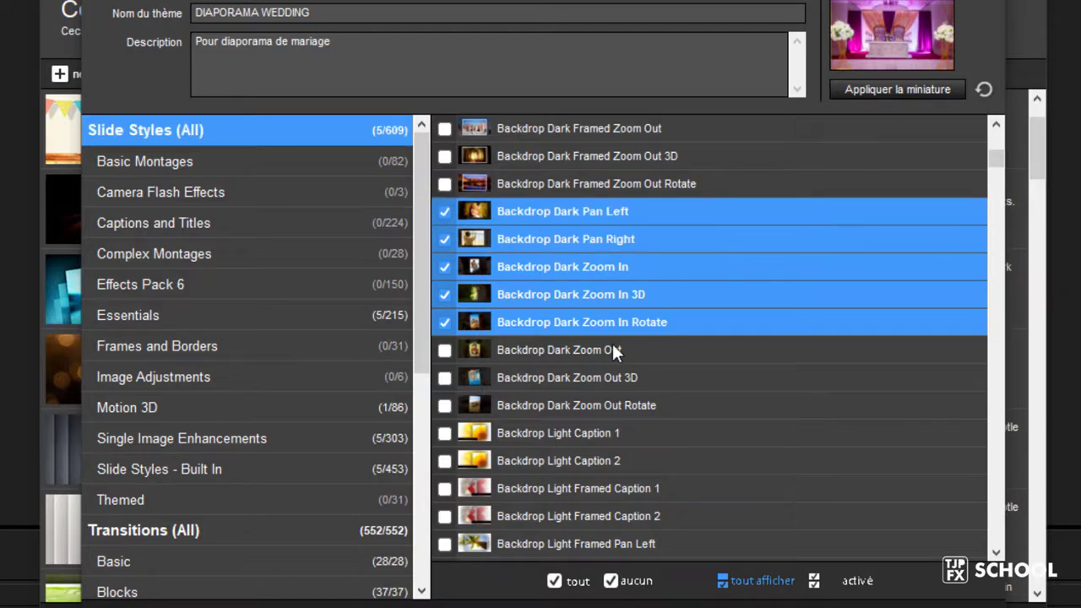
{"action": "scroll", "coordinate": [613, 346], "scroll_direction": "down", "scroll_amount": 1}
{"action": "scroll", "coordinate": [876, 260], "scroll_direction": "down", "scroll_amount": 3}
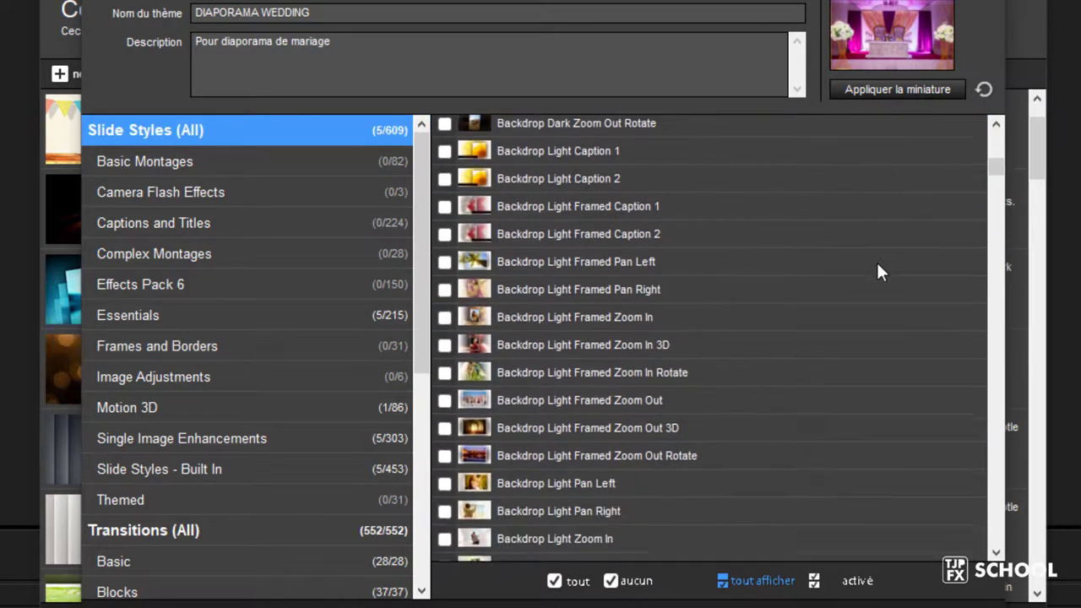
{"action": "scroll", "coordinate": [892, 262], "scroll_direction": "down", "scroll_amount": 3}
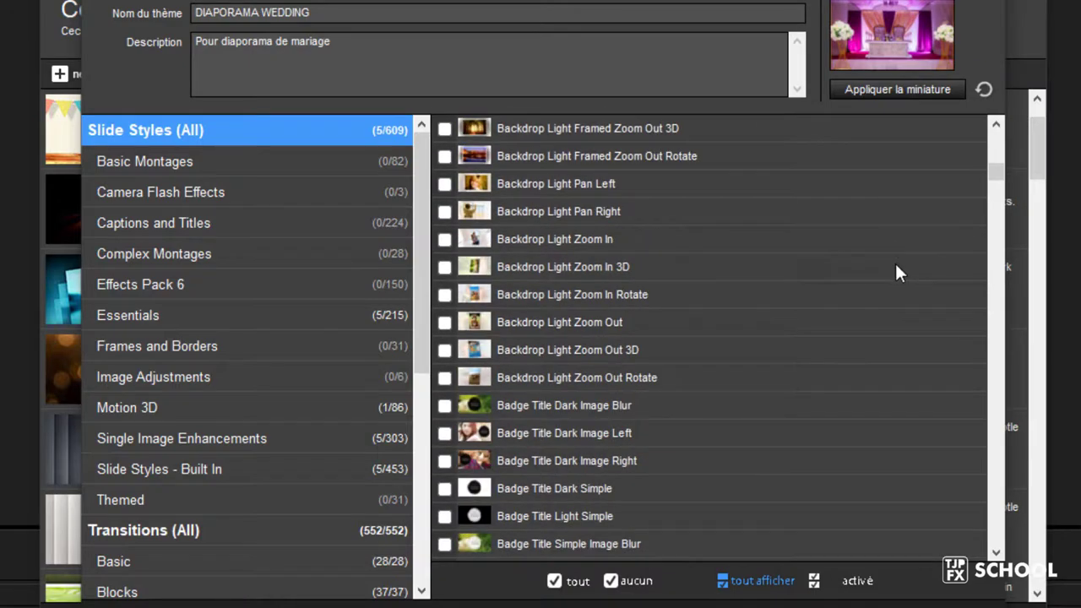
{"action": "scroll", "coordinate": [895, 270], "scroll_direction": "down", "scroll_amount": 2}
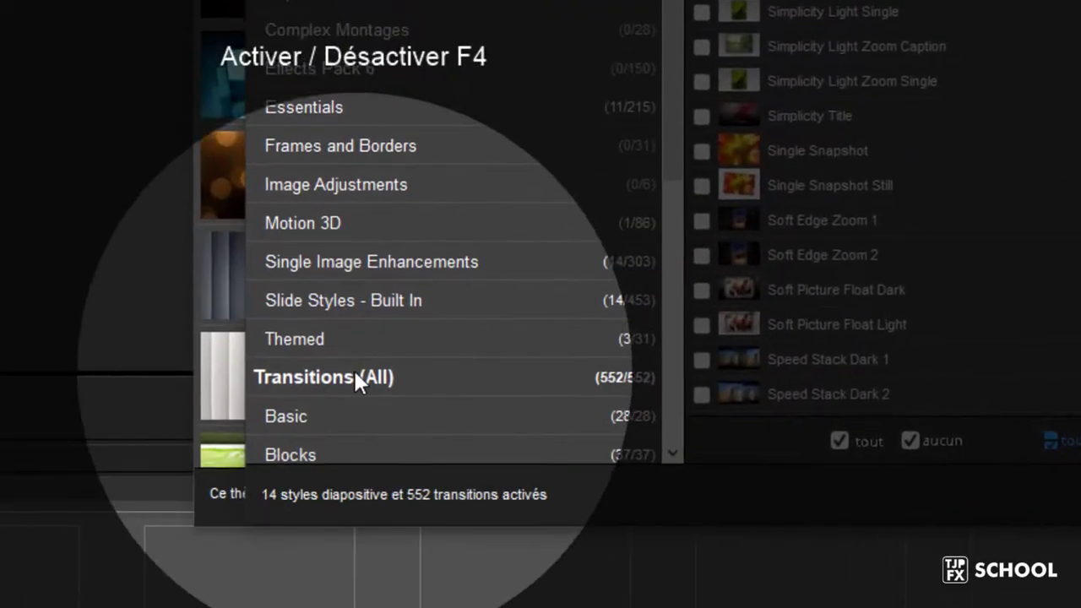
Step: Uncheck all theme transitions, then enable Crossfade (Blend) and Crossfade (Blend) - Linear
{"action": "left_click", "coordinate": [349, 377]}
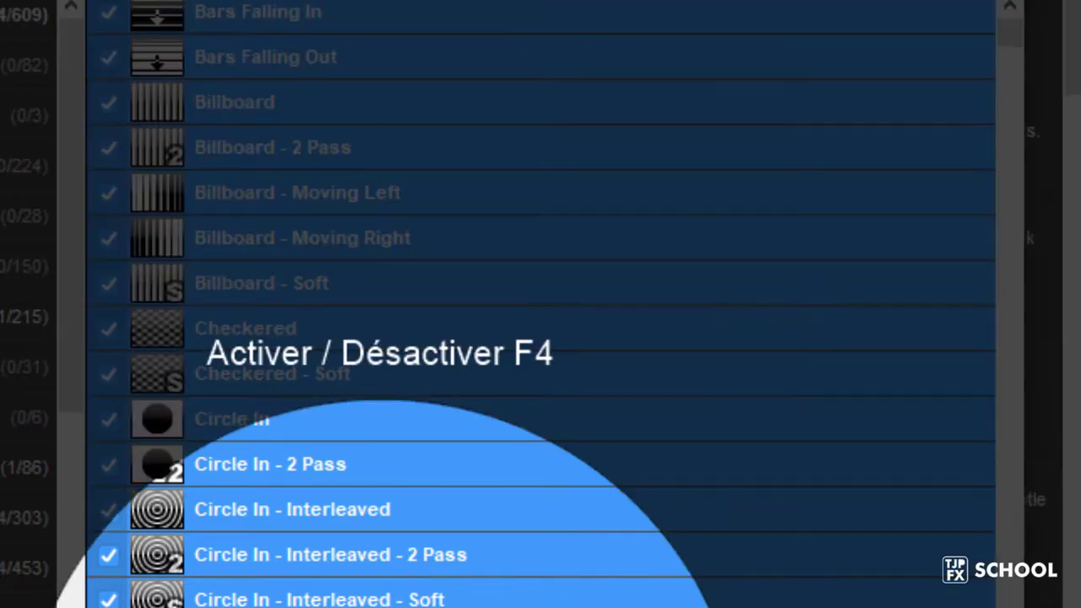
{"action": "key", "text": "F4"}
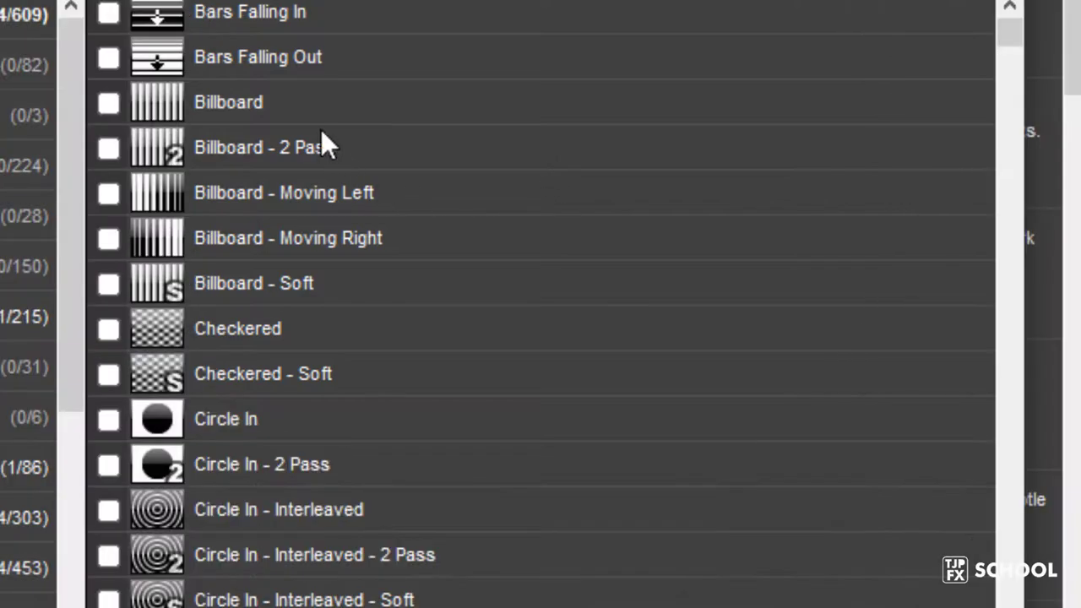
{"action": "scroll", "coordinate": [538, 238], "scroll_direction": "down", "scroll_amount": 2}
{"action": "scroll", "coordinate": [537, 240], "scroll_direction": "down", "scroll_amount": 3}
{"action": "scroll", "coordinate": [537, 241], "scroll_direction": "down", "scroll_amount": 1}
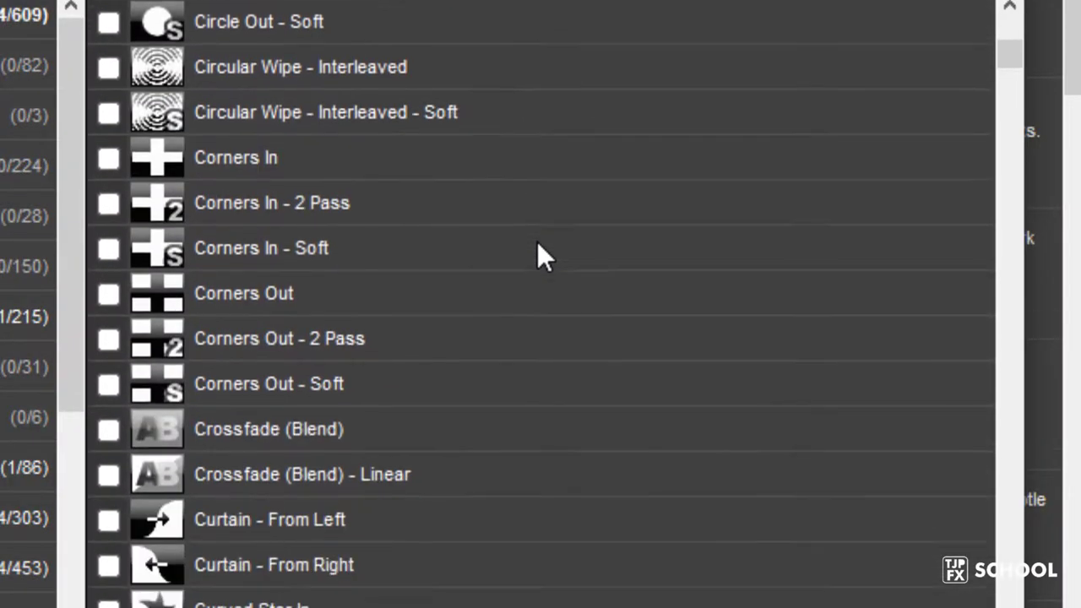
{"action": "scroll", "coordinate": [524, 249], "scroll_direction": "down", "scroll_amount": 1}
{"action": "left_click", "coordinate": [102, 236]}
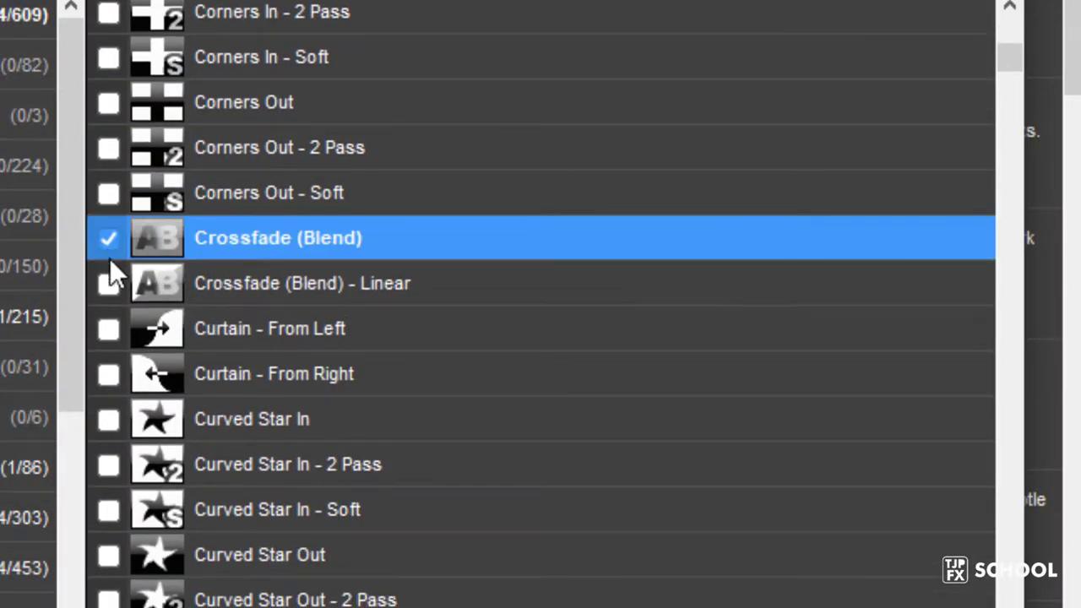
{"action": "left_click", "coordinate": [109, 284]}
Step: Enable the Heart In and Heart Out transitions with their 2 Pass and Soft variants
{"action": "scroll", "coordinate": [606, 506], "scroll_direction": "down", "scroll_amount": 1}
{"action": "scroll", "coordinate": [606, 507], "scroll_direction": "down", "scroll_amount": 2}
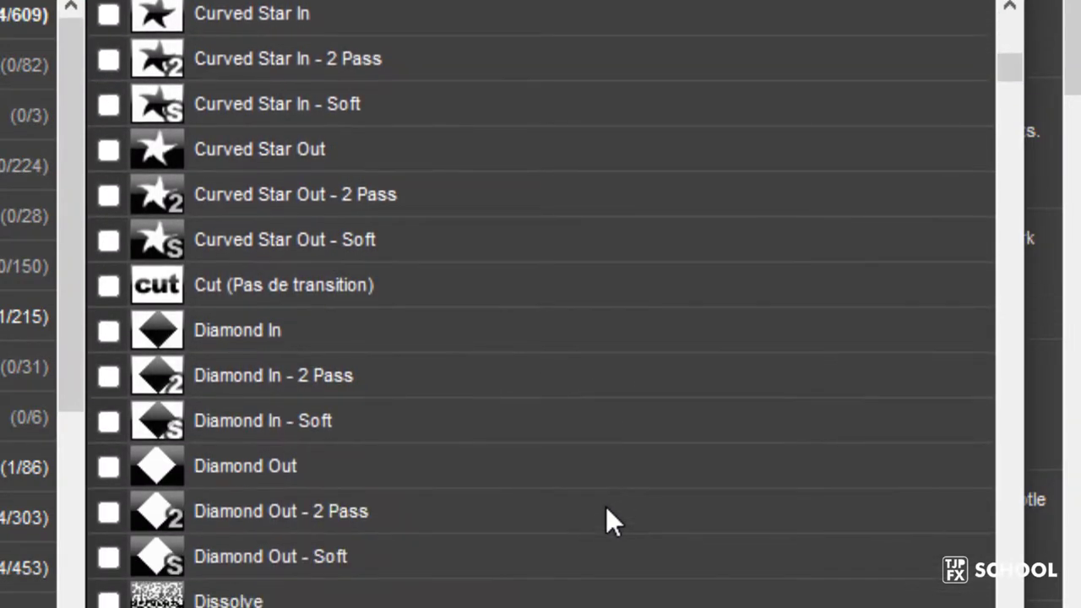
{"action": "scroll", "coordinate": [606, 506], "scroll_direction": "down", "scroll_amount": 1}
{"action": "scroll", "coordinate": [606, 506], "scroll_direction": "down", "scroll_amount": 3}
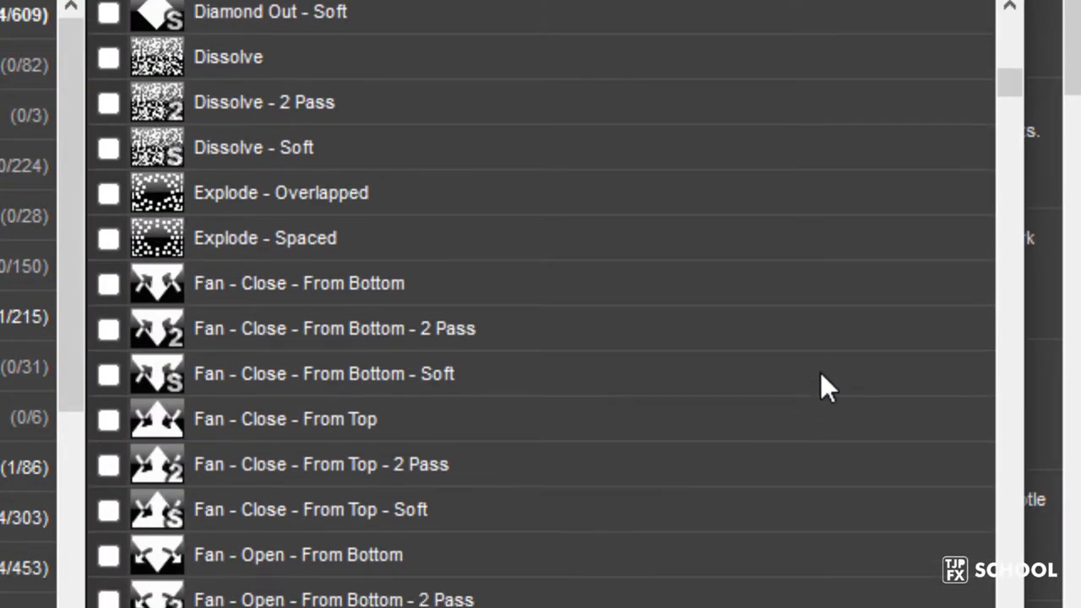
{"action": "scroll", "coordinate": [778, 373], "scroll_direction": "down", "scroll_amount": 3}
{"action": "scroll", "coordinate": [777, 373], "scroll_direction": "down", "scroll_amount": 3}
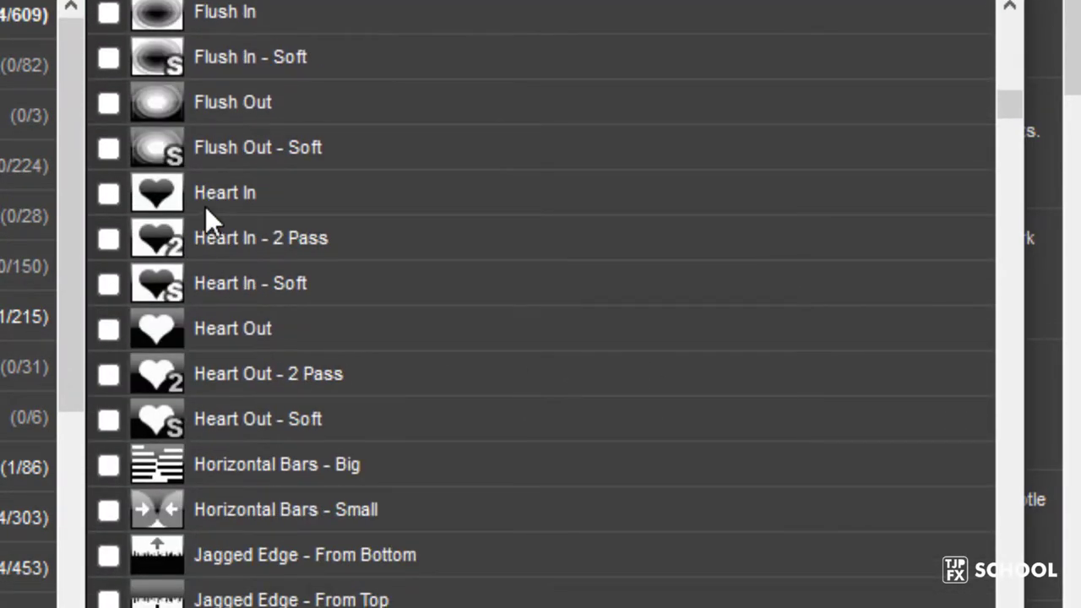
{"action": "left_click", "coordinate": [206, 208]}
{"action": "left_click", "coordinate": [216, 238]}
{"action": "left_click", "coordinate": [222, 284]}
{"action": "left_click", "coordinate": [232, 330]}
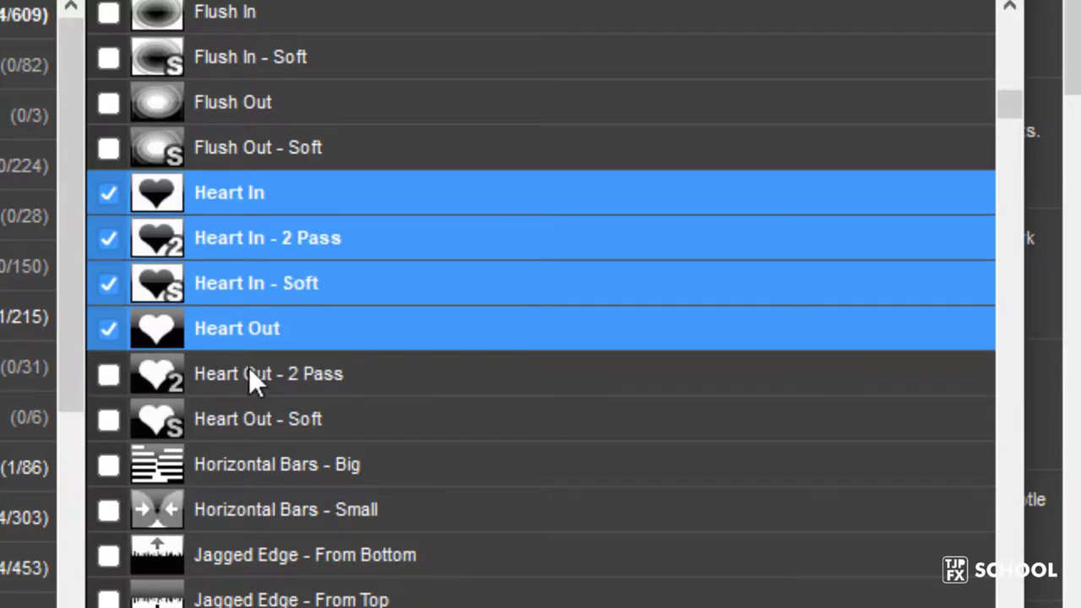
{"action": "left_click", "coordinate": [250, 377]}
{"action": "left_click", "coordinate": [536, 419]}
Step: Enable the Paintbrush From Left, Right, Top and Bottom transitions, including Soft variants
{"action": "scroll", "coordinate": [545, 421], "scroll_direction": "down", "scroll_amount": 3}
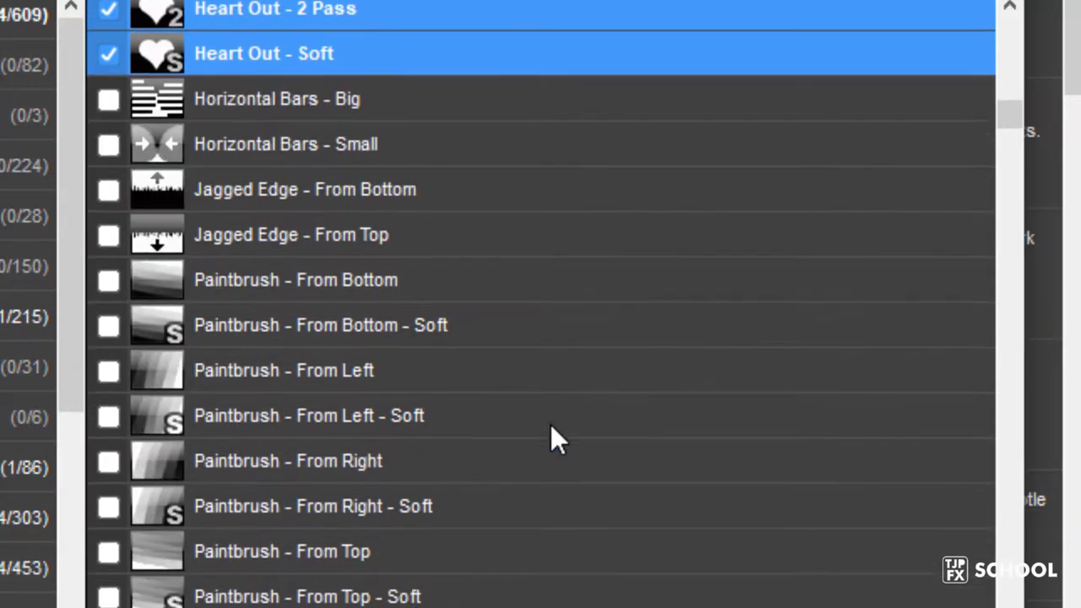
{"action": "scroll", "coordinate": [551, 426], "scroll_direction": "down", "scroll_amount": 2}
{"action": "left_click", "coordinate": [247, 198]}
{"action": "left_click", "coordinate": [254, 240]}
{"action": "left_click", "coordinate": [266, 288]}
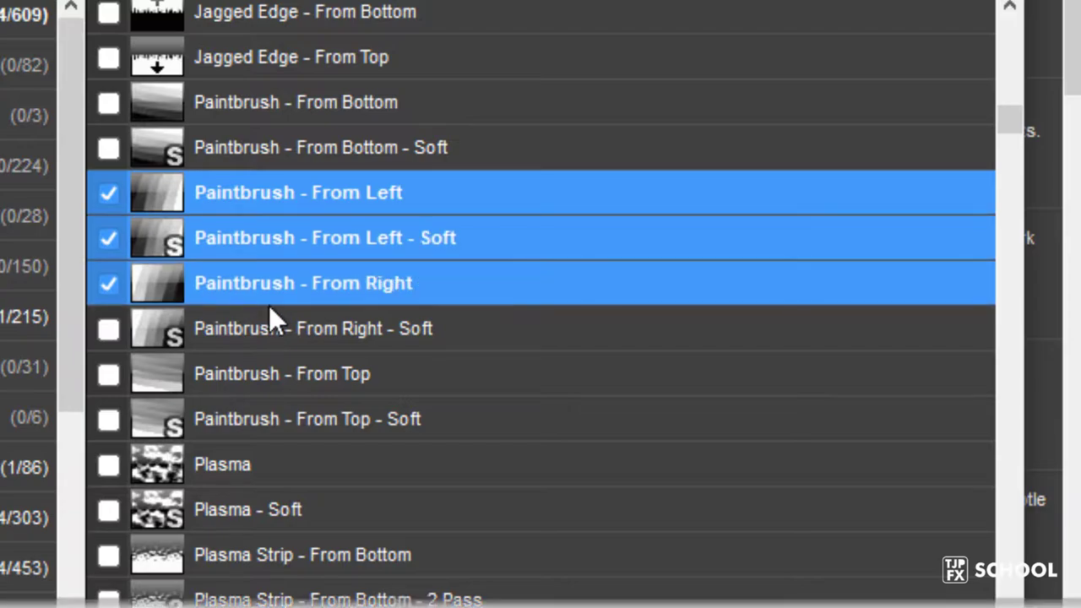
{"action": "left_click", "coordinate": [280, 325]}
{"action": "left_click", "coordinate": [282, 378]}
{"action": "left_click", "coordinate": [287, 419]}
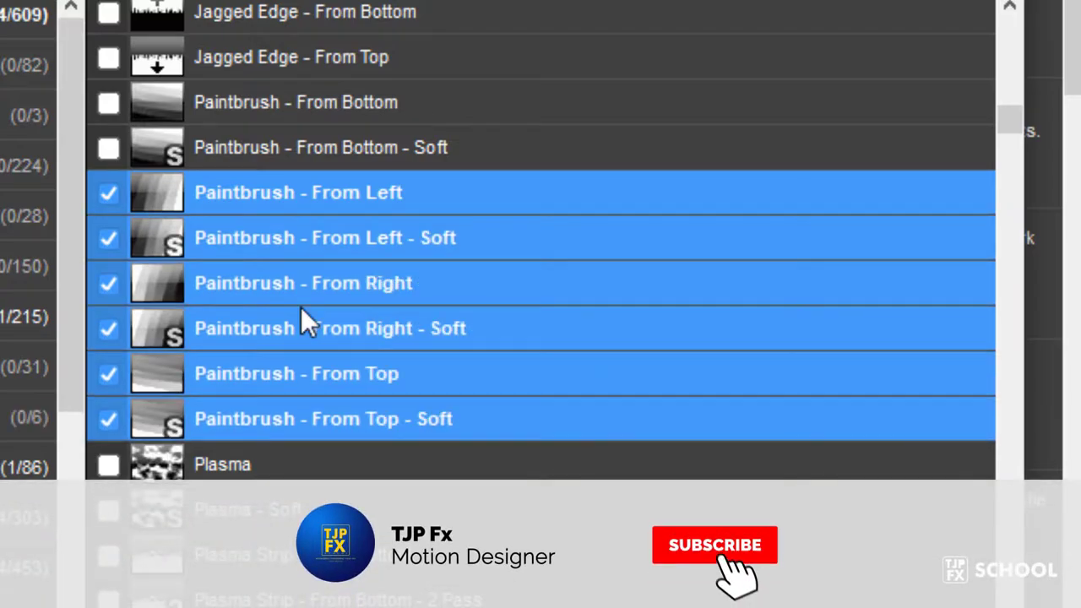
{"action": "left_click", "coordinate": [287, 157]}
{"action": "left_click", "coordinate": [287, 102]}
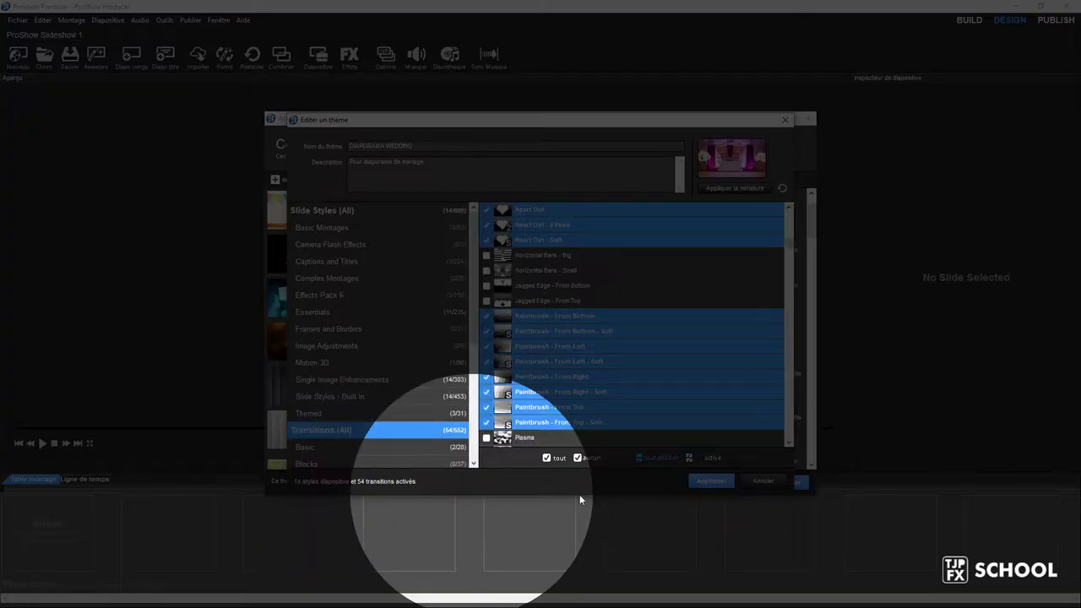
Step: Apply the theme edits and keep DIAPORAMA WEDDING selected in the wizard's theme list
{"action": "left_click", "coordinate": [712, 481]}
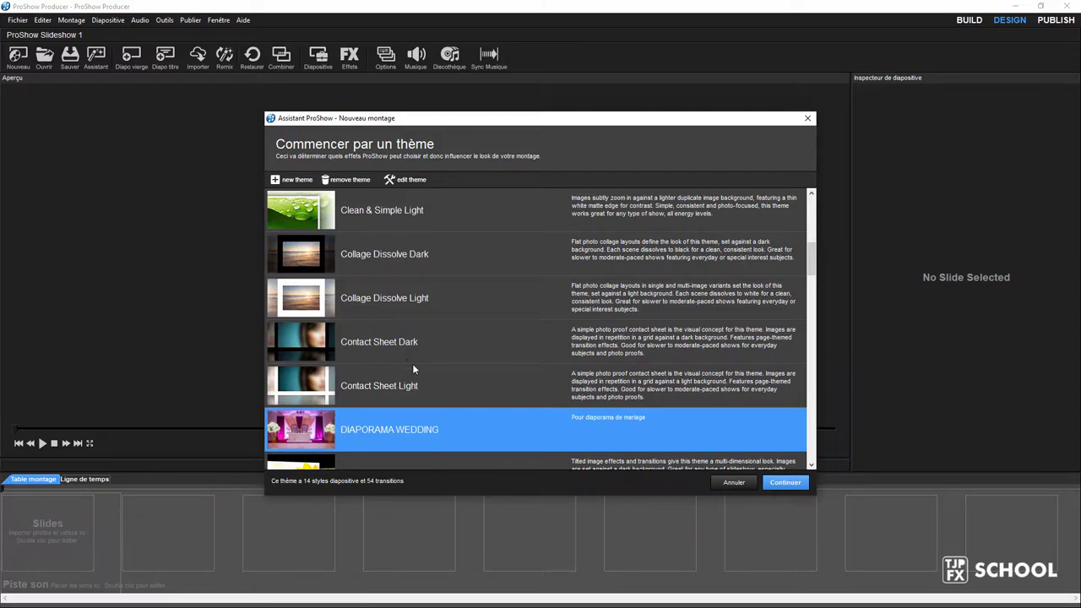
{"action": "scroll", "coordinate": [413, 368], "scroll_direction": "down", "scroll_amount": 1}
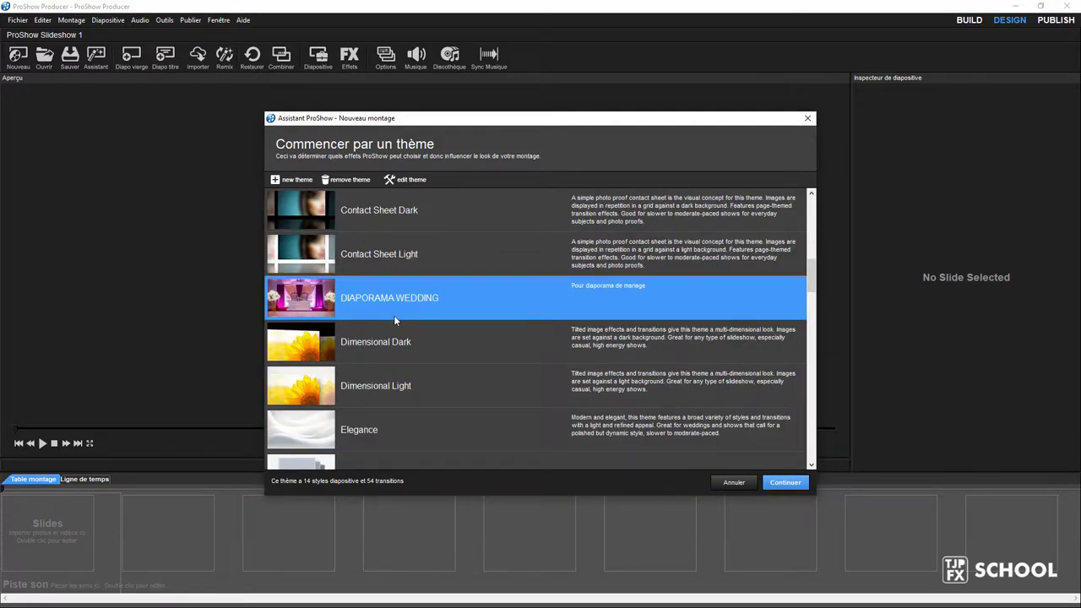
{"action": "key", "text": "F4"}
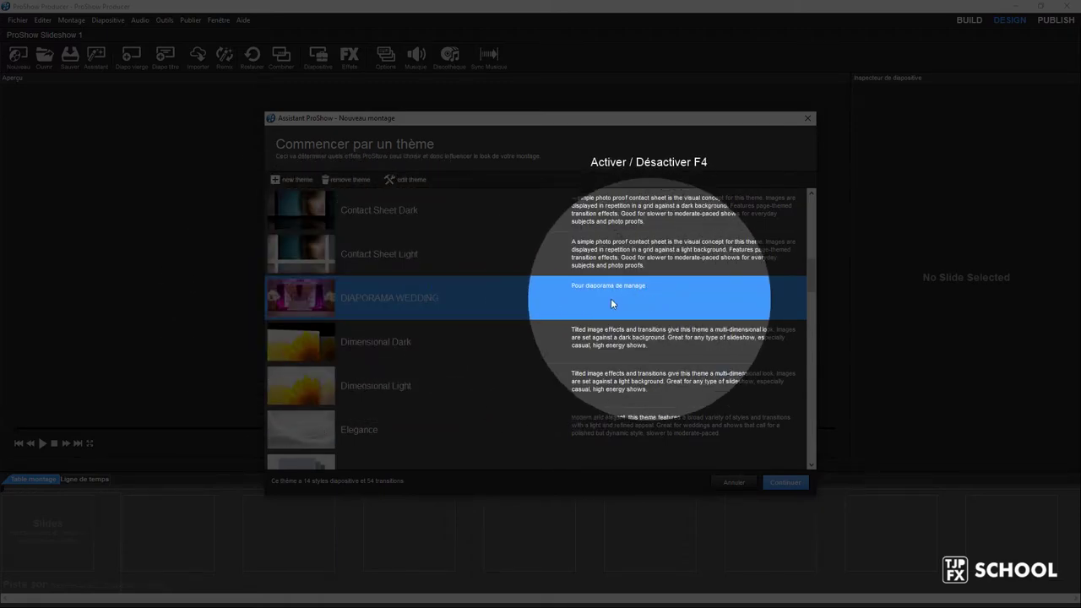
{"action": "key", "text": "F4"}
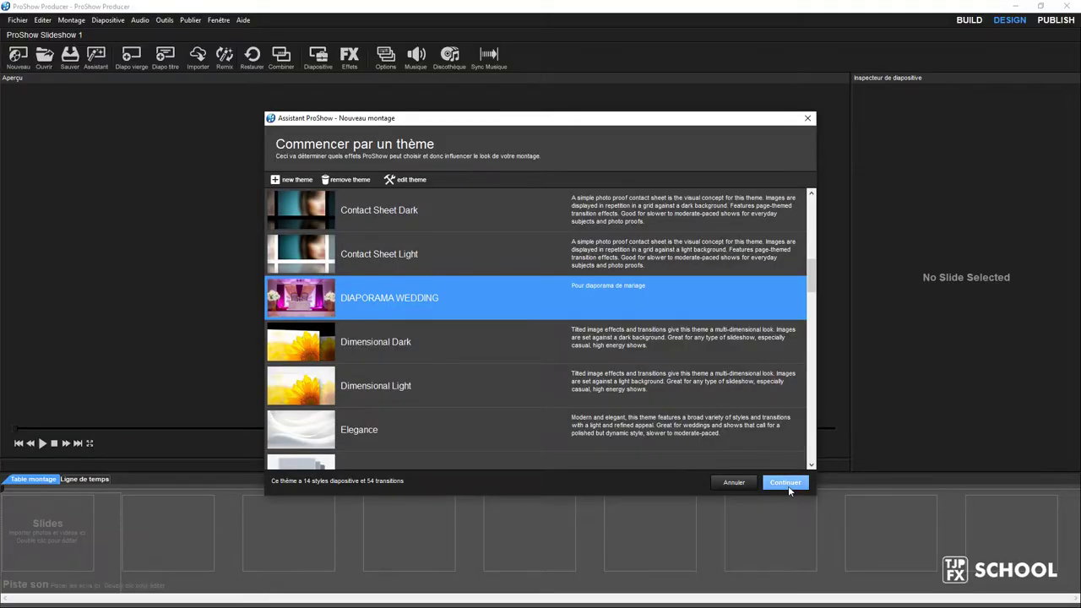
Step: Continue with DIAPORAMA WEDDING and import all 1138 photos from the wedding folder
{"action": "left_click", "coordinate": [800, 485]}
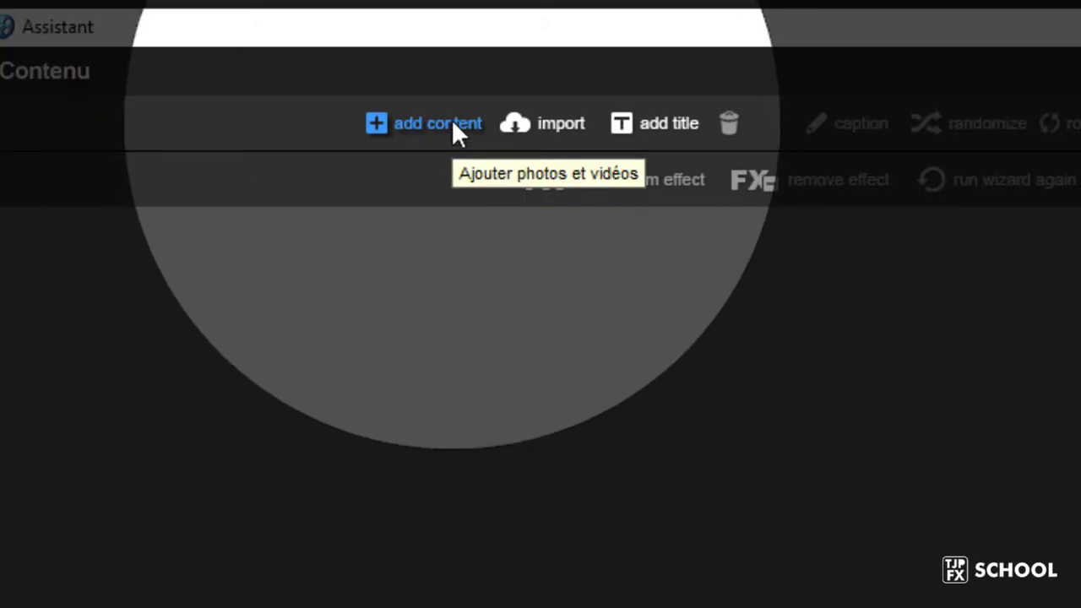
{"action": "left_click", "coordinate": [449, 123]}
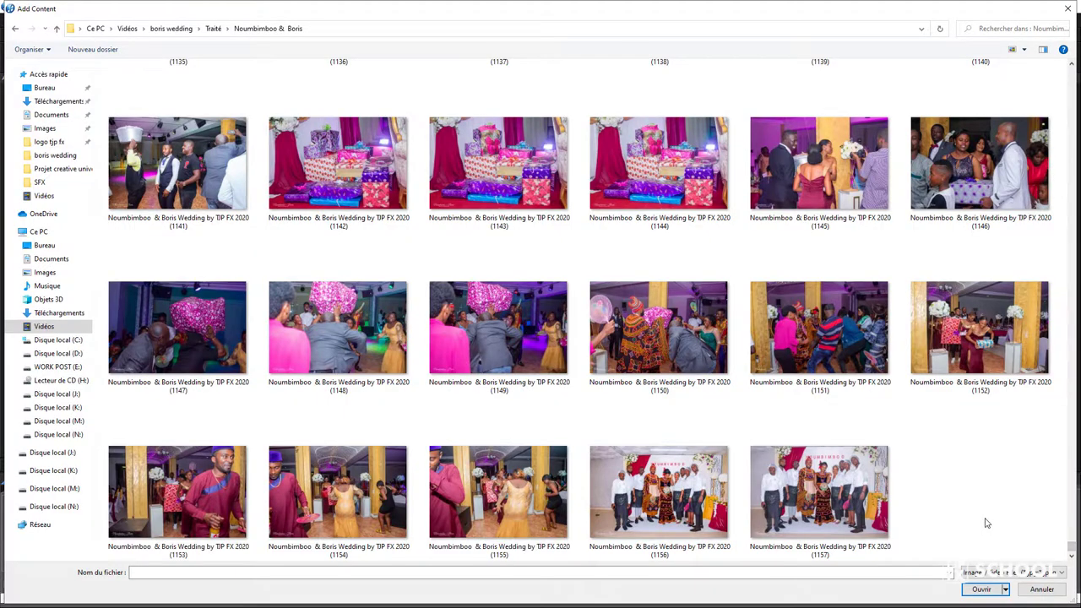
{"action": "key", "text": "ctrl+a"}
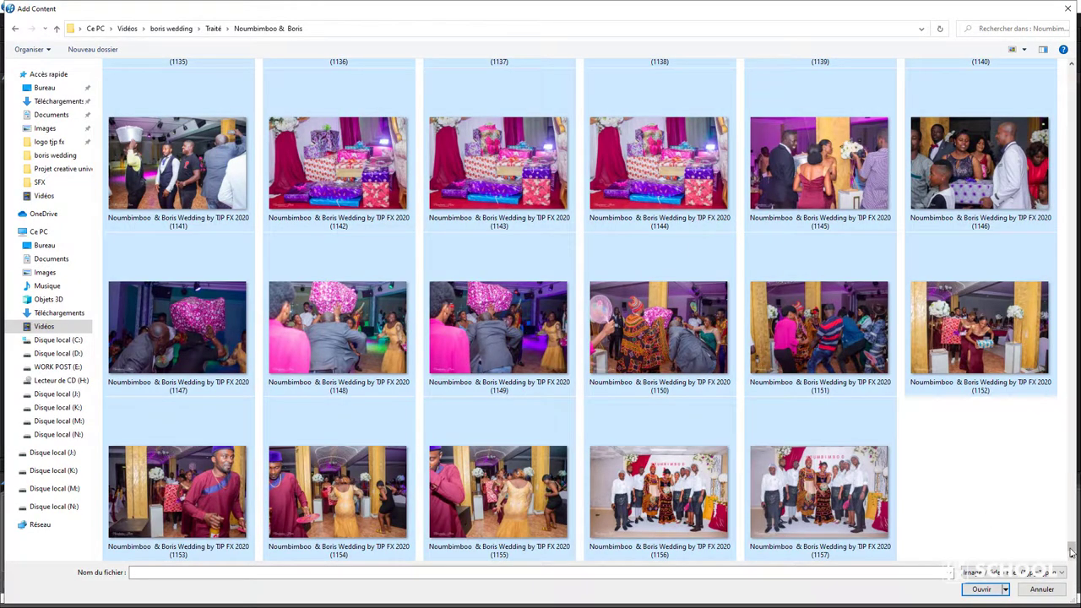
{"action": "left_click_drag", "start_coordinate": [1071, 552], "coordinate": [1068, 70]}
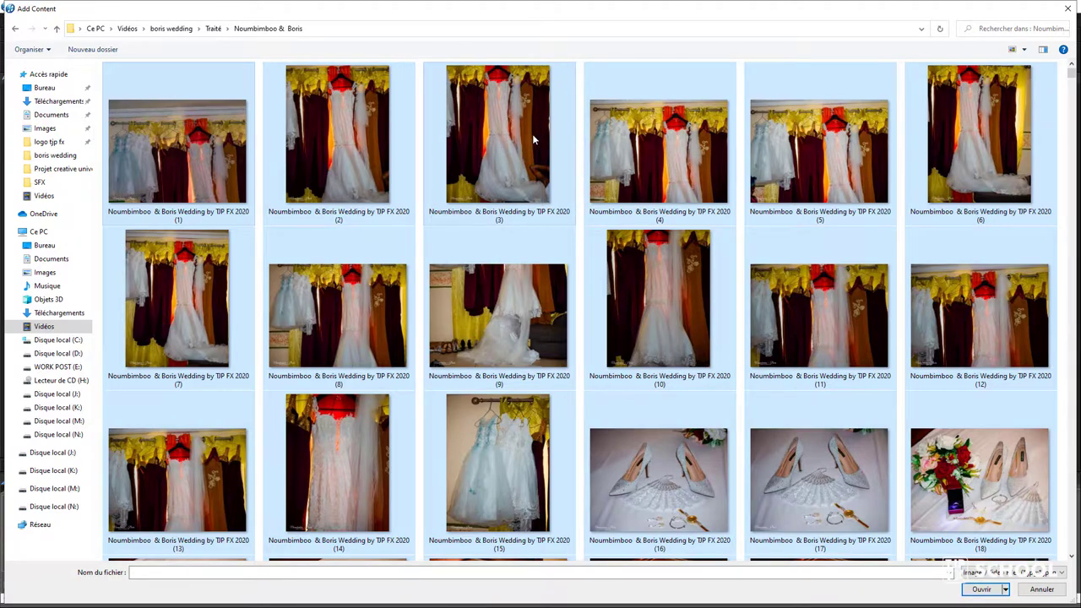
{"action": "left_click", "coordinate": [1071, 149]}
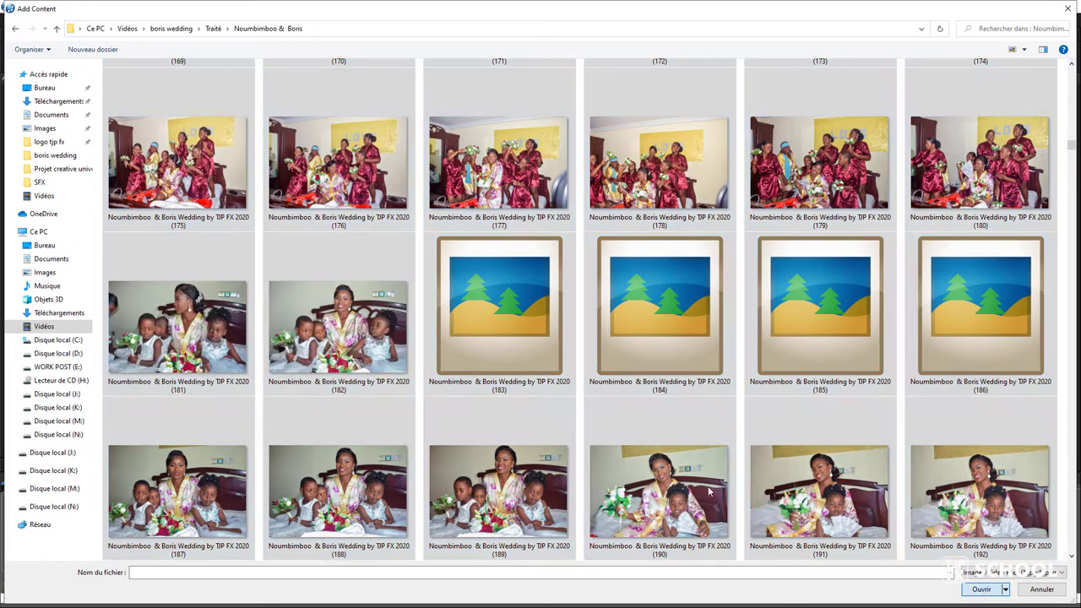
{"action": "key", "text": "ctrl+a"}
{"action": "key", "text": "Return"}
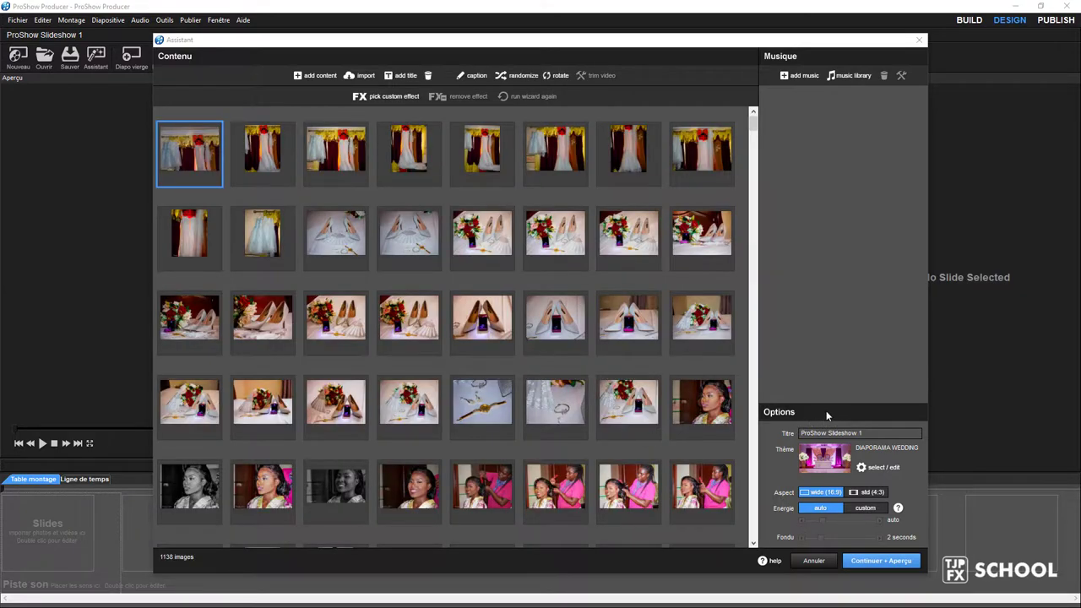
Step: Set the show energy to a custom 85% and generate the slideshow with a preview
{"action": "key", "text": "F4"}
{"action": "left_click", "coordinate": [865, 507]}
{"action": "left_click_drag", "start_coordinate": [823, 521], "coordinate": [863, 531]}
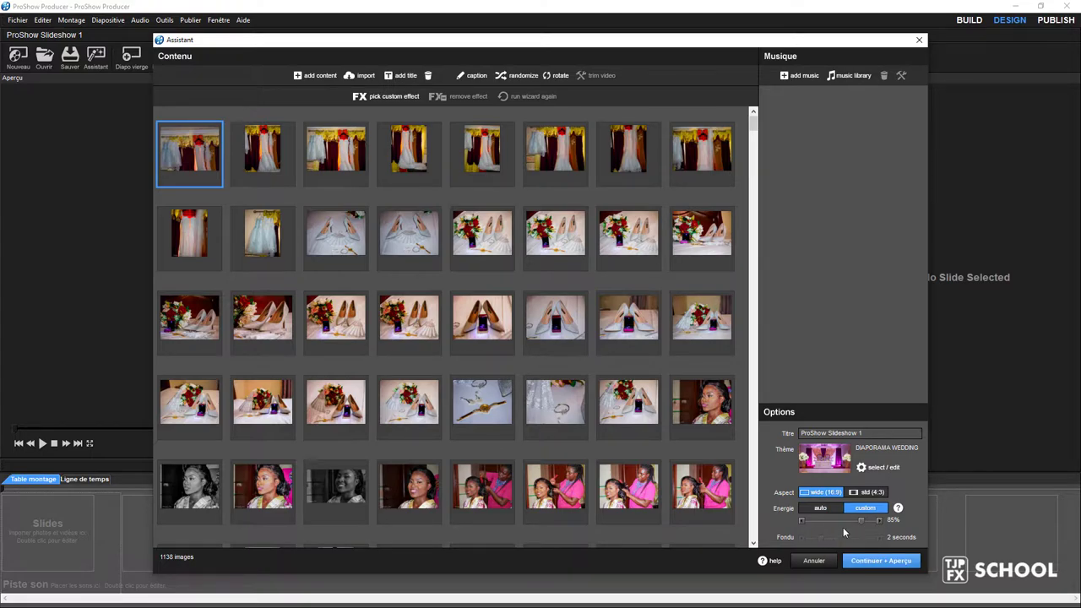
{"action": "left_click", "coordinate": [877, 568]}
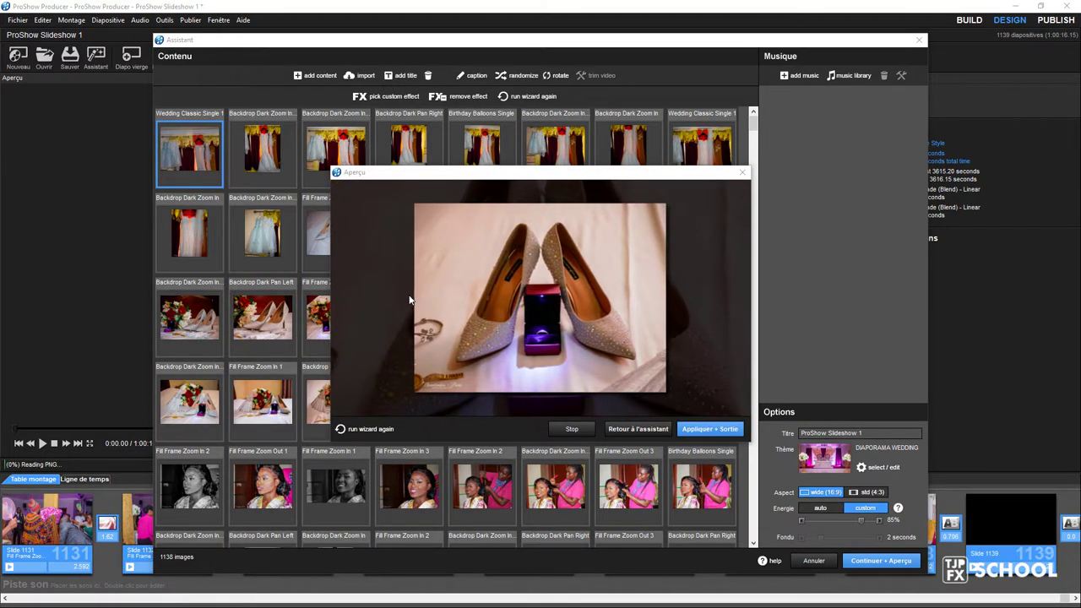
Step: Close the wizard and scrub the 1139-slide show ahead to around slide 15
{"action": "key", "text": "Return"}
{"action": "left_click_drag", "start_coordinate": [125, 490], "coordinate": [604, 488]}
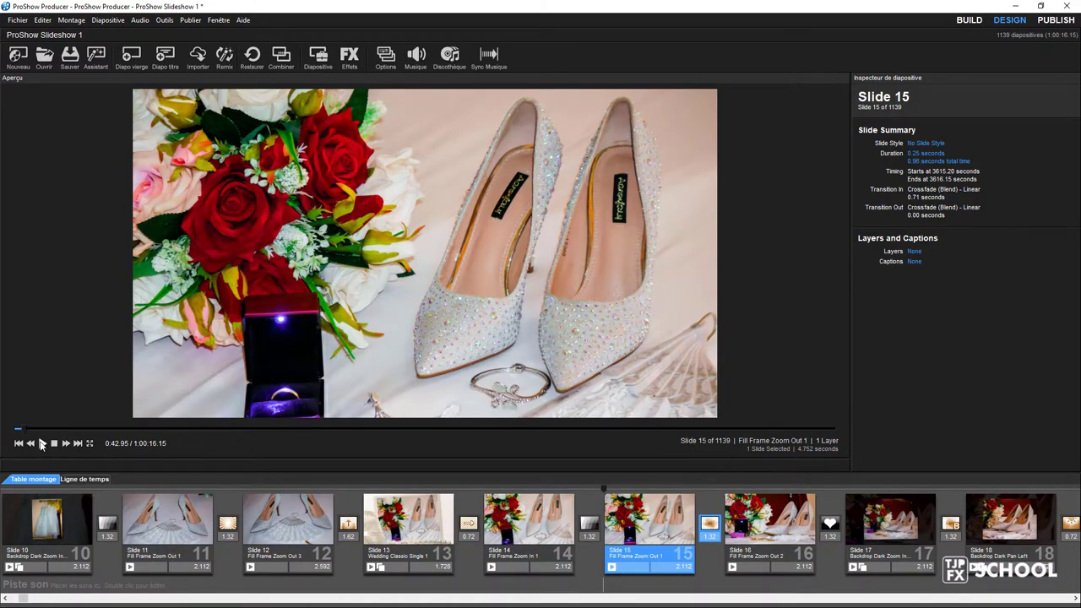
Step: Play the show preview through slides 20–22 and pause it at 1:06.37 on slide 22
{"action": "left_click", "coordinate": [43, 444]}
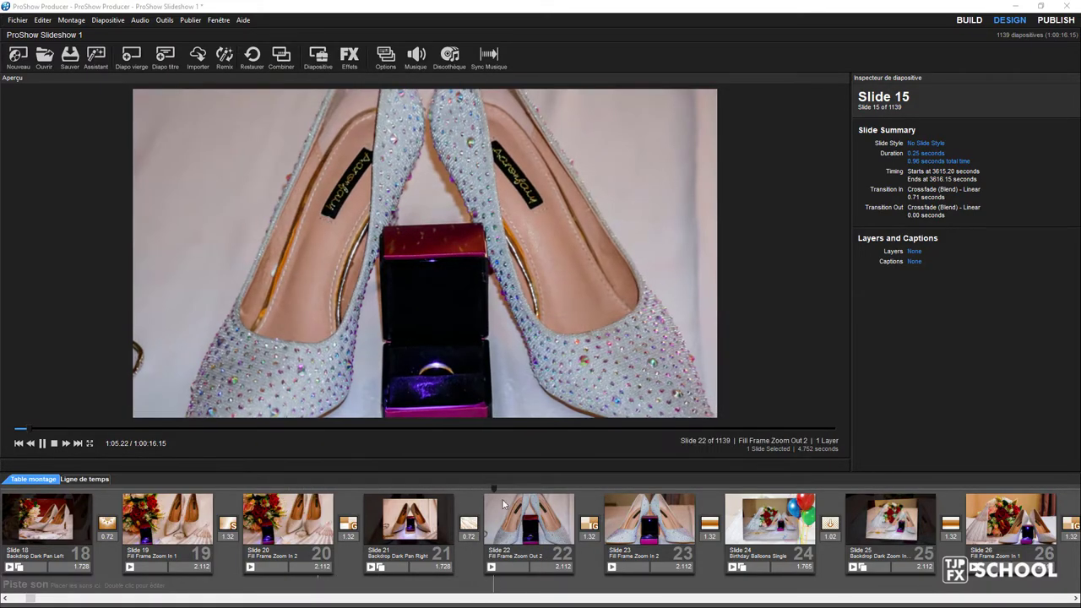
{"action": "left_click", "coordinate": [42, 444]}
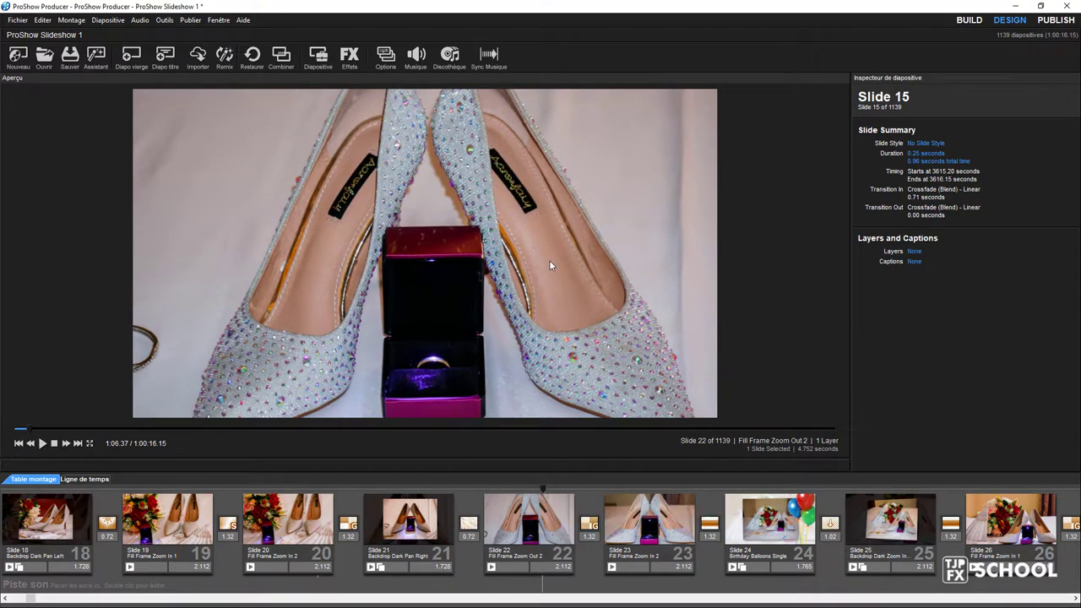
{"action": "key", "text": "F4"}
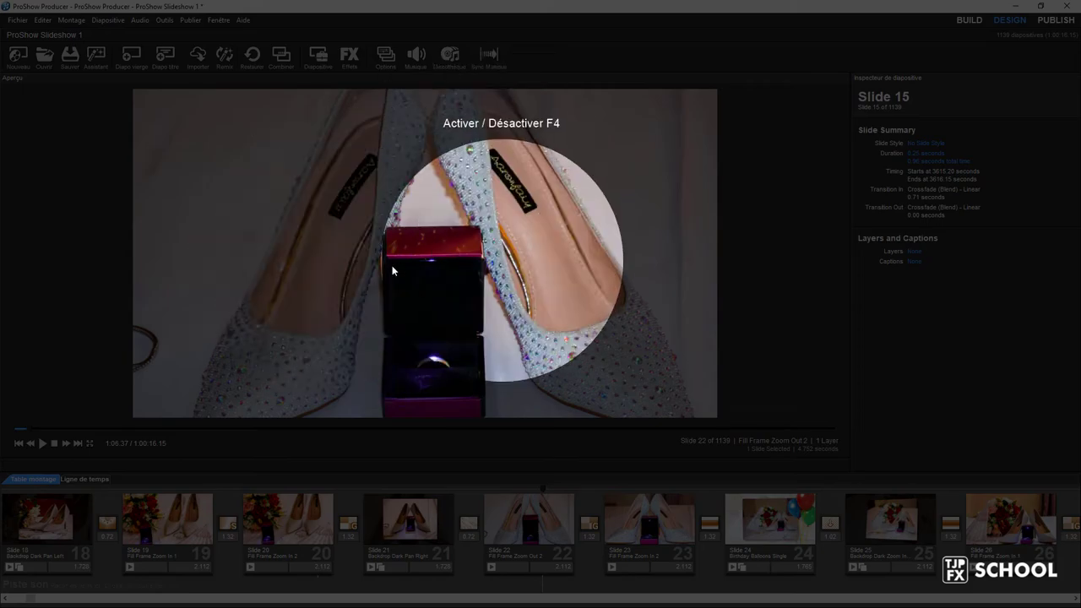
Step: Open slide 22's options and preview Fill Frame Zoom Out 1, Fill Frame Title Footer Light 2 and Filmstrip Border
{"action": "double_click", "coordinate": [536, 521]}
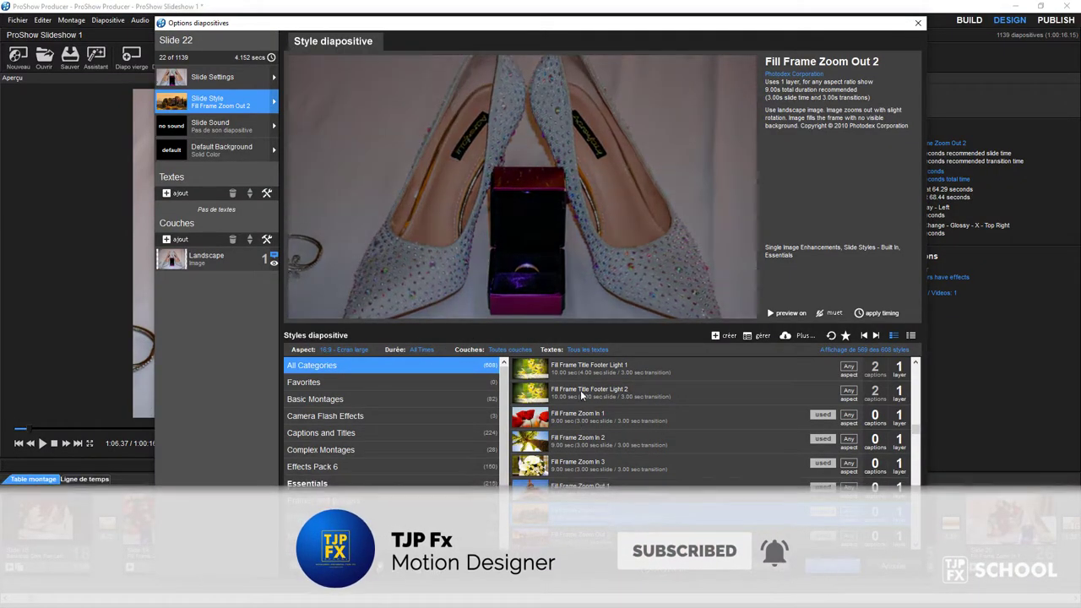
{"action": "left_click", "coordinate": [589, 489]}
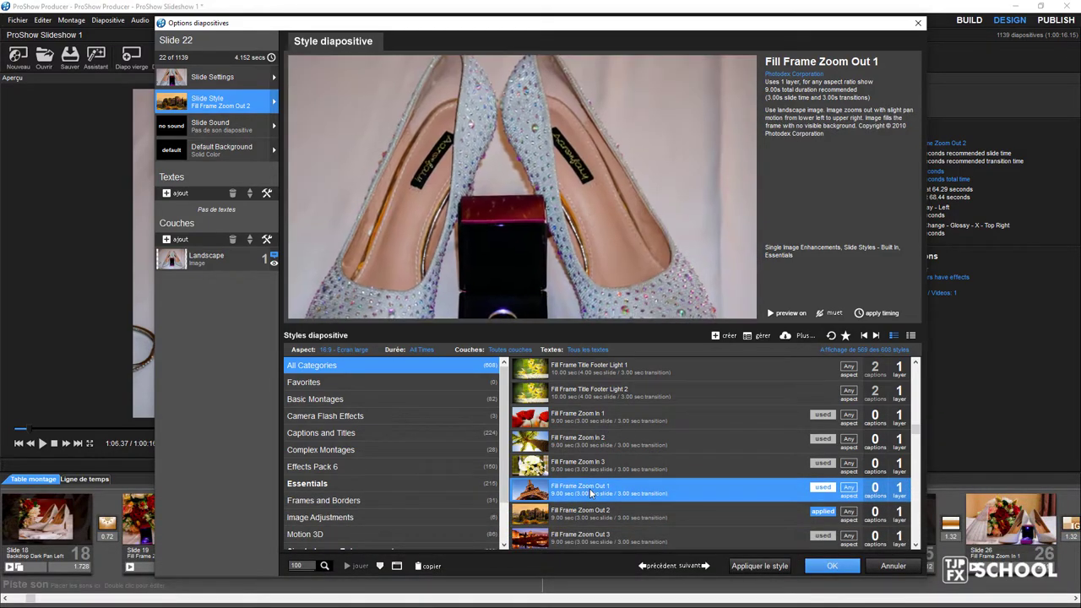
{"action": "left_click", "coordinate": [582, 395]}
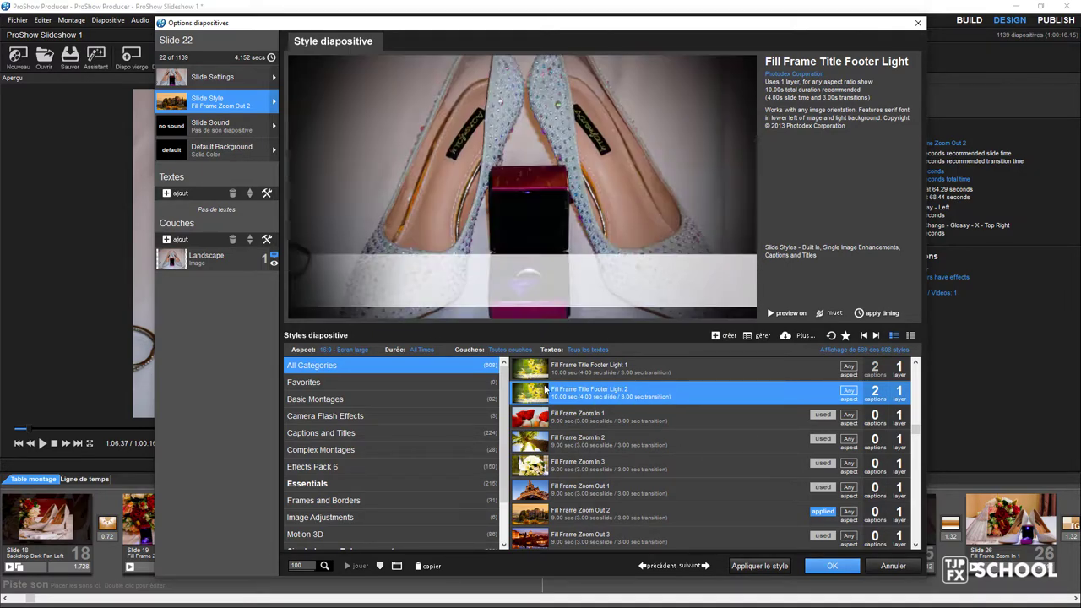
{"action": "scroll", "coordinate": [600, 414], "scroll_direction": "down", "scroll_amount": 2}
{"action": "left_click", "coordinate": [601, 420]}
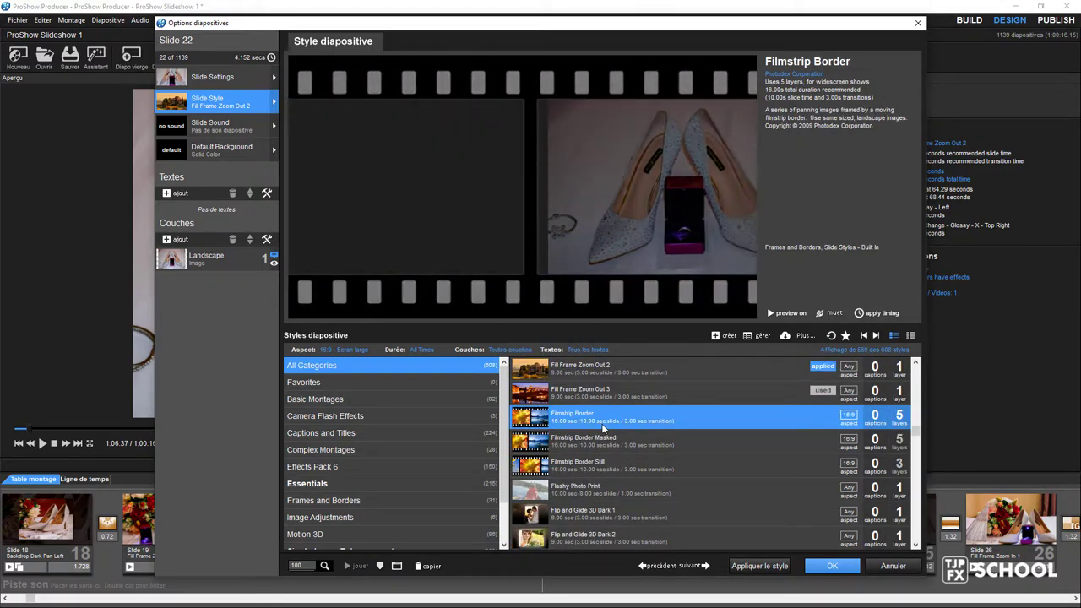
Step: Preview the Flourish Title Image Blur style, then close slide 22's options with Fill Frame Zoom Out 2 unchanged
{"action": "key", "text": "F4"}
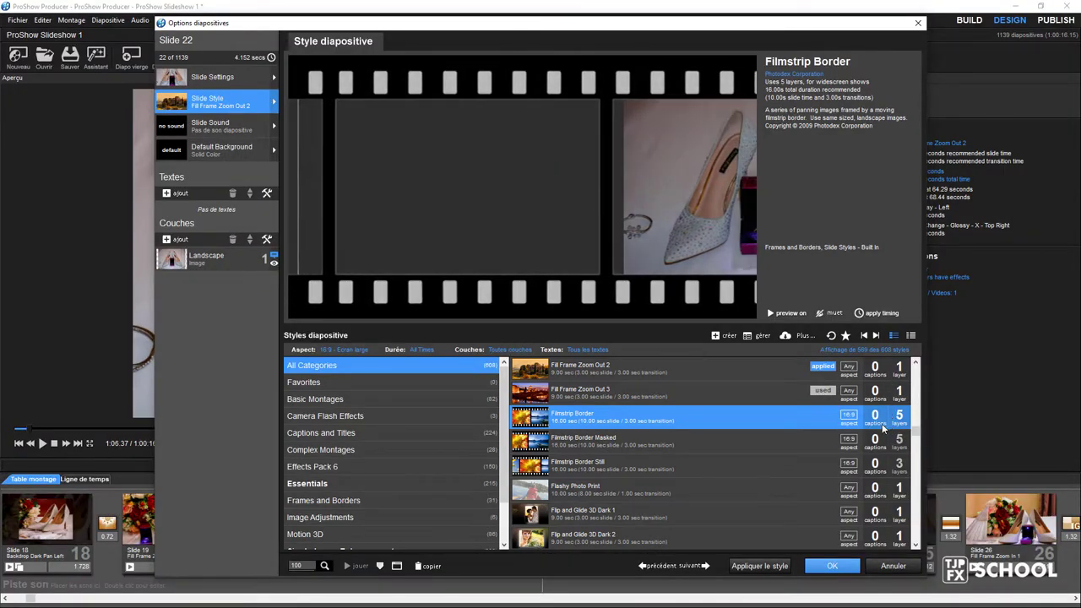
{"action": "scroll", "coordinate": [845, 431], "scroll_direction": "up", "scroll_amount": 1}
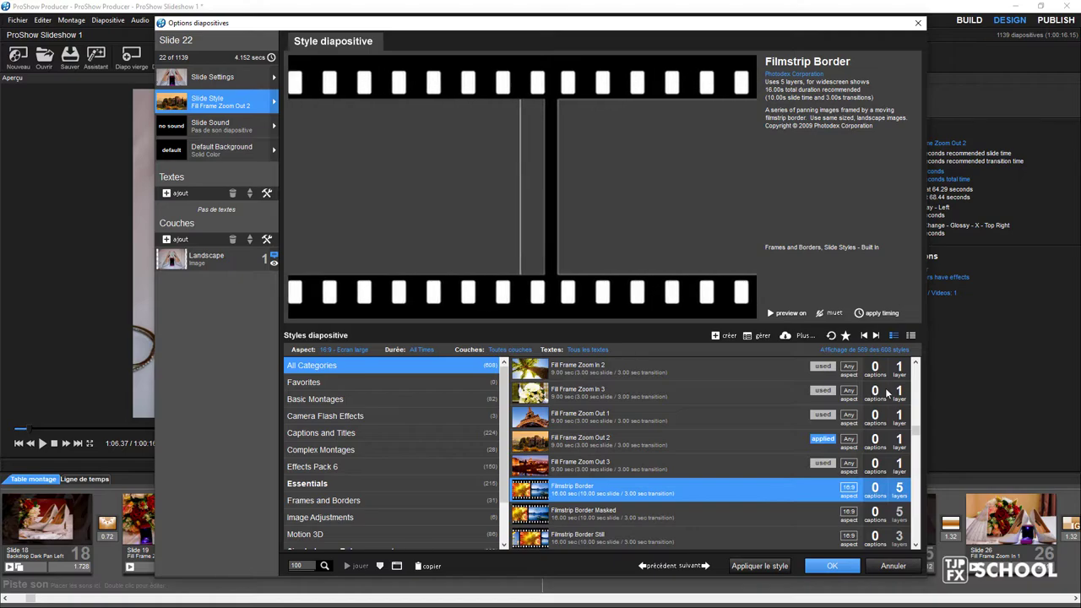
{"action": "scroll", "coordinate": [892, 418], "scroll_direction": "down", "scroll_amount": 5}
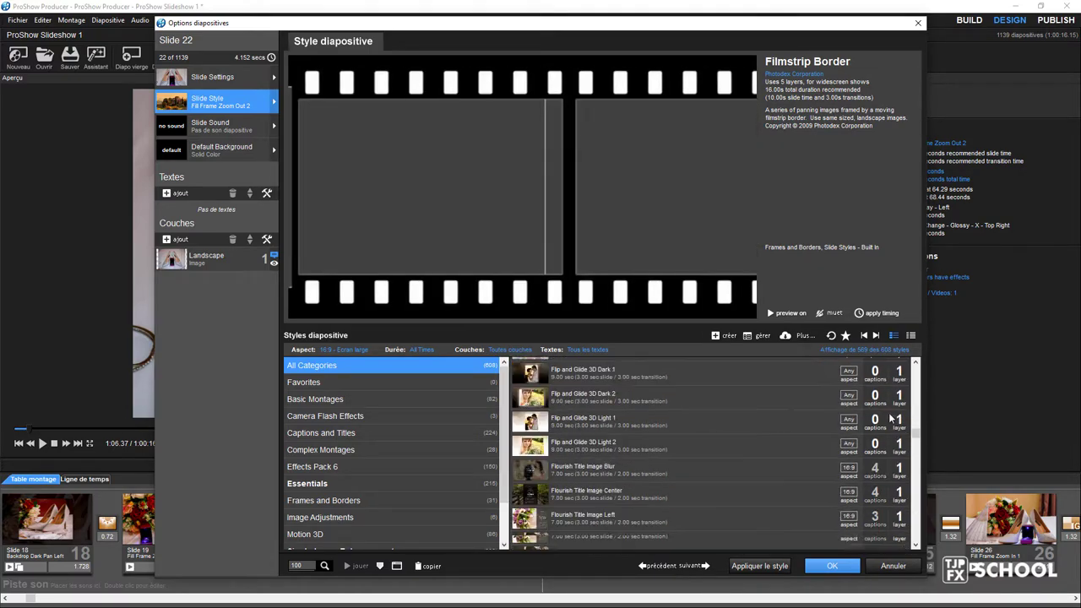
{"action": "scroll", "coordinate": [891, 418], "scroll_direction": "down", "scroll_amount": 1}
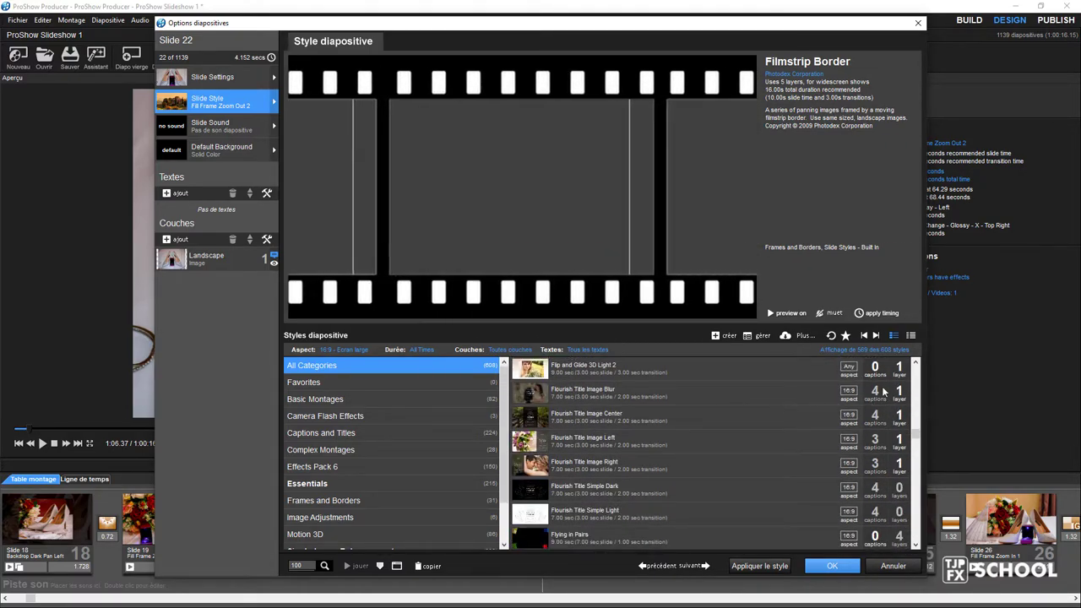
{"action": "left_click", "coordinate": [852, 393]}
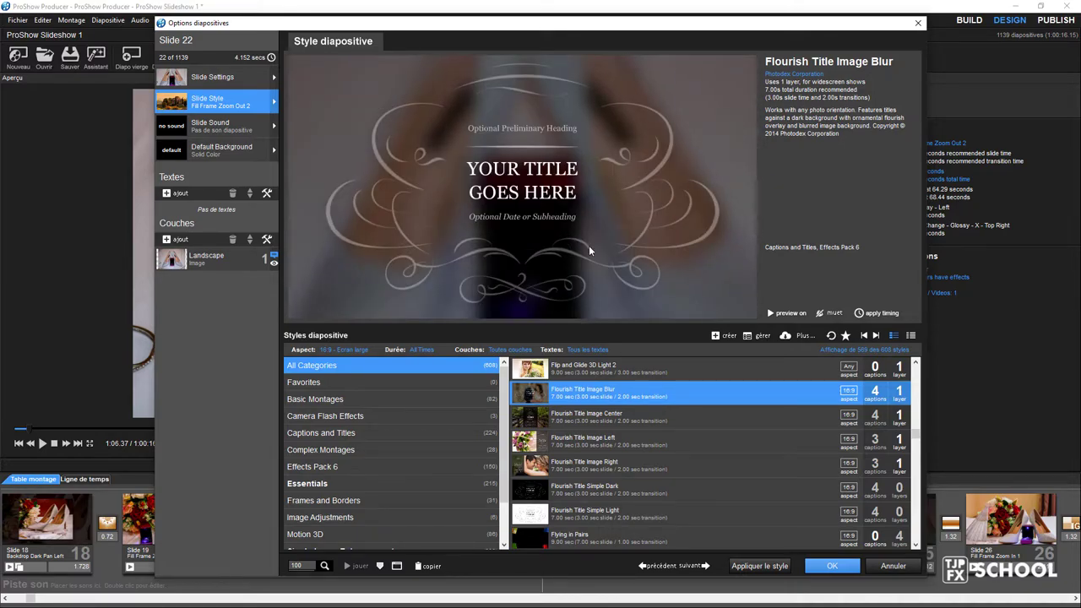
{"action": "key", "text": "F4"}
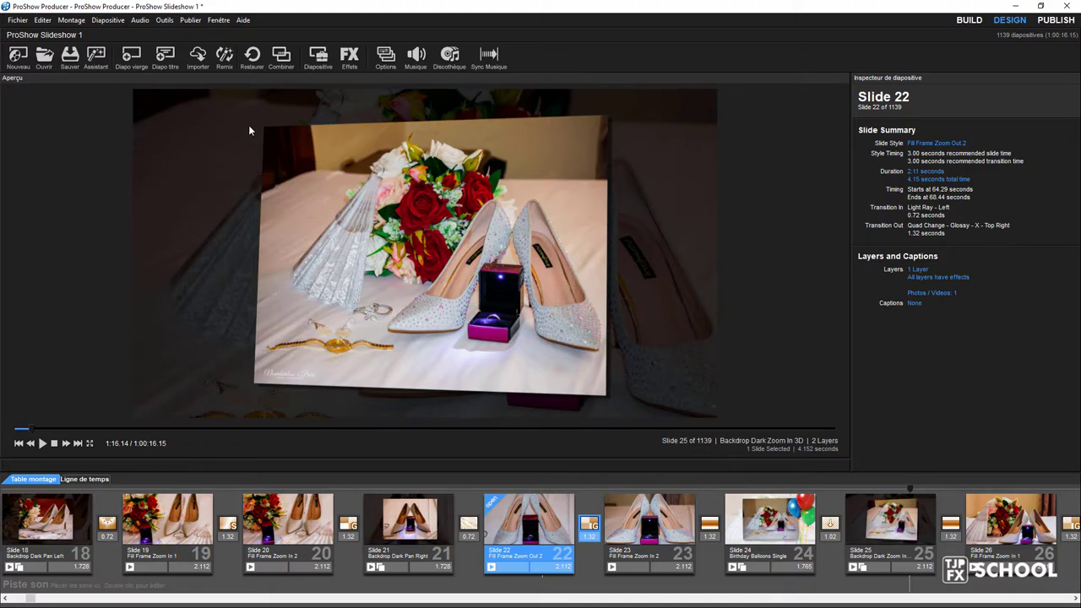
Step: Open the Publier > Pour ordinateurs > Fichier vidéo sur mesure export settings
{"action": "left_click", "coordinate": [192, 20]}
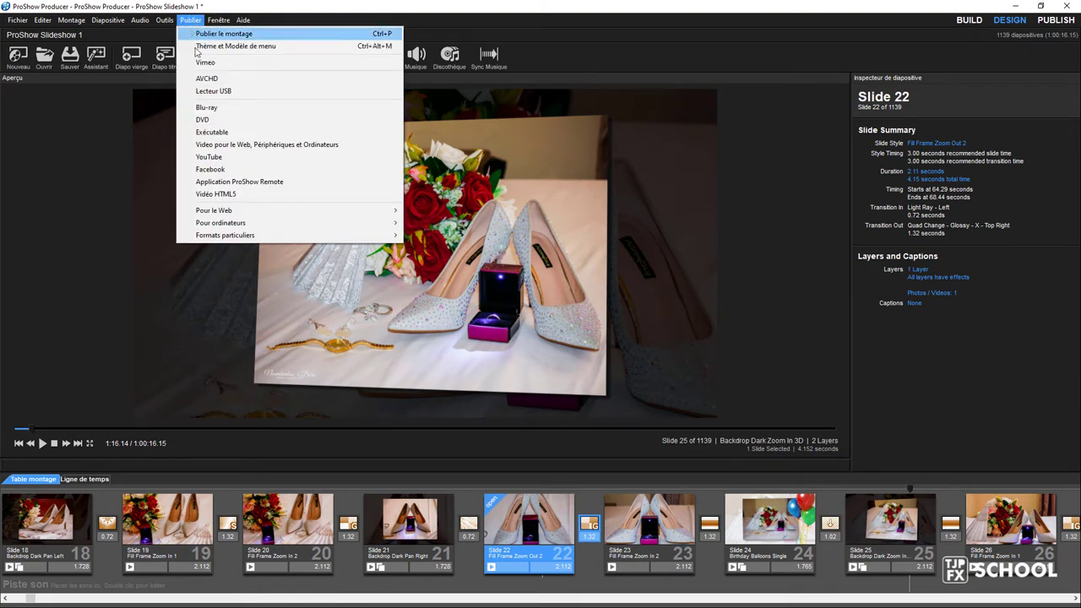
{"action": "mouse_move", "coordinate": [381, 222]}
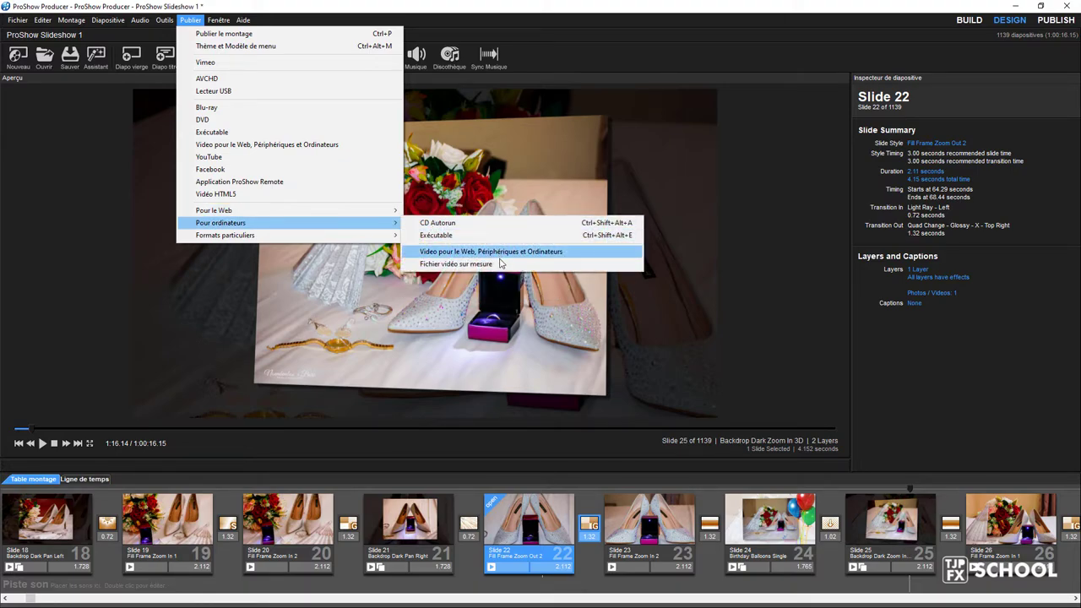
{"action": "left_click", "coordinate": [482, 265]}
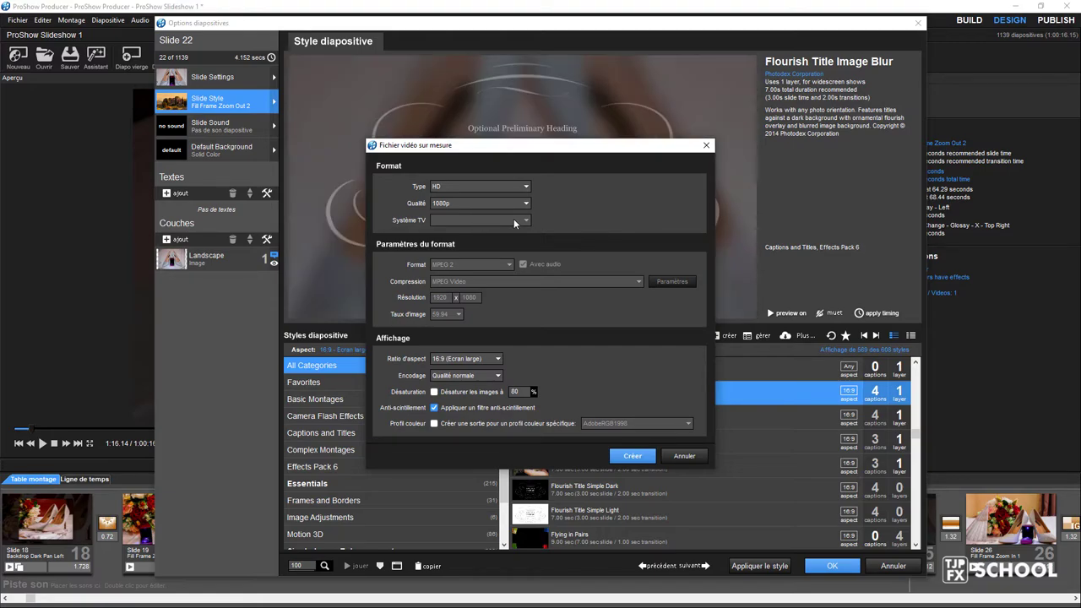
Step: Keep the custom video output type HD with 1080p quality
{"action": "left_click", "coordinate": [453, 186]}
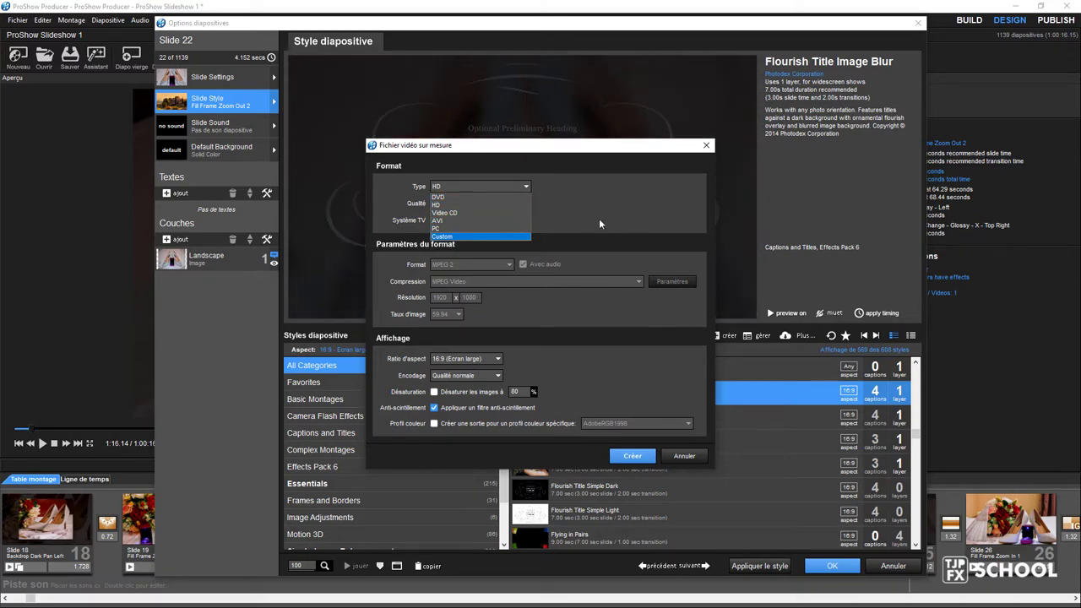
{"action": "left_click", "coordinate": [463, 204]}
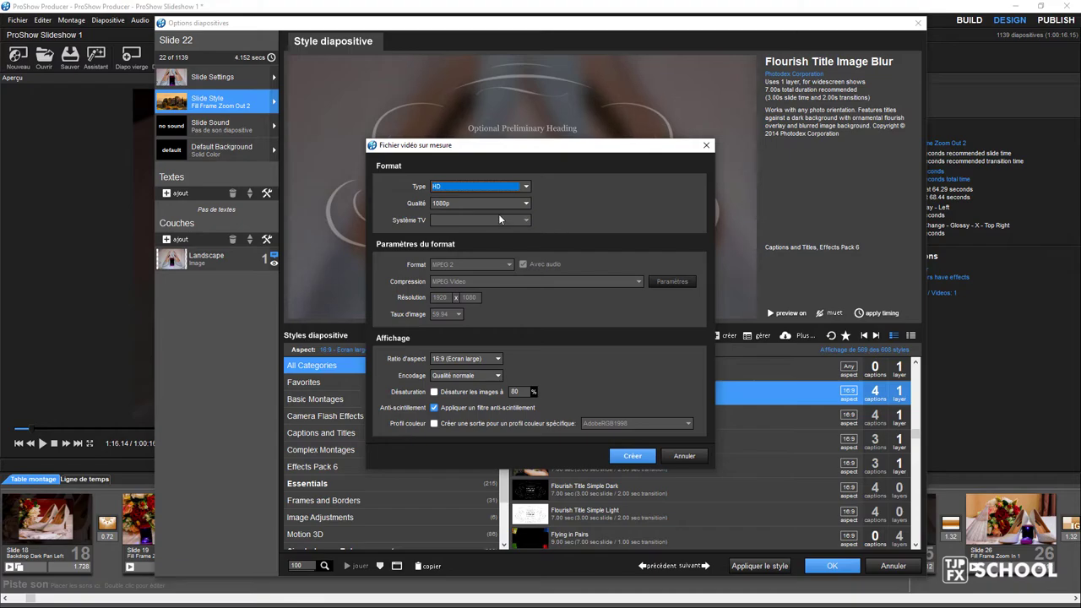
{"action": "left_click", "coordinate": [497, 205]}
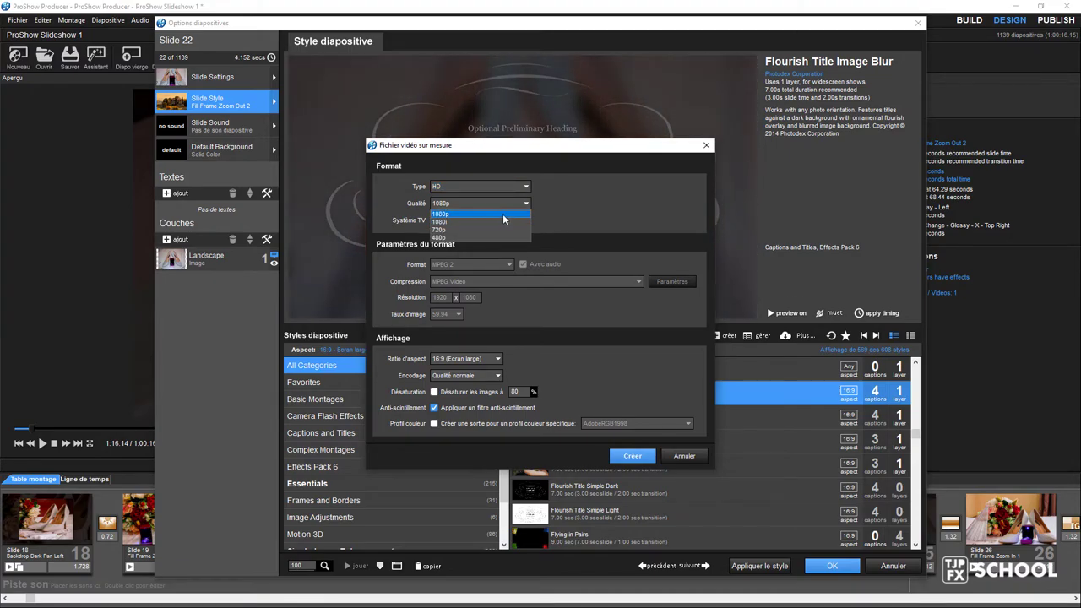
{"action": "left_click", "coordinate": [503, 216]}
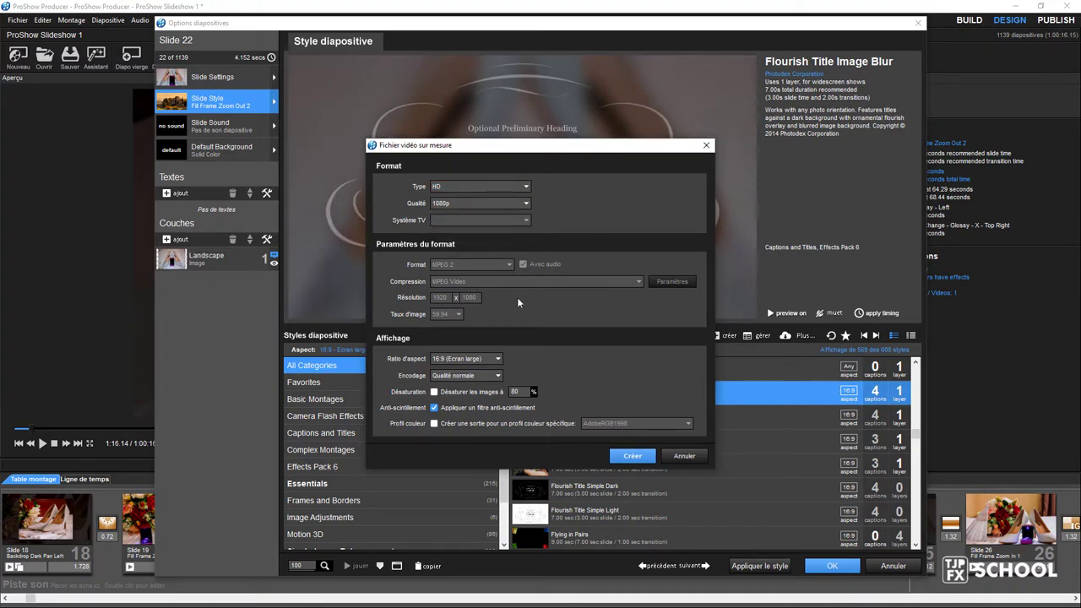
{"action": "key", "text": "F4"}
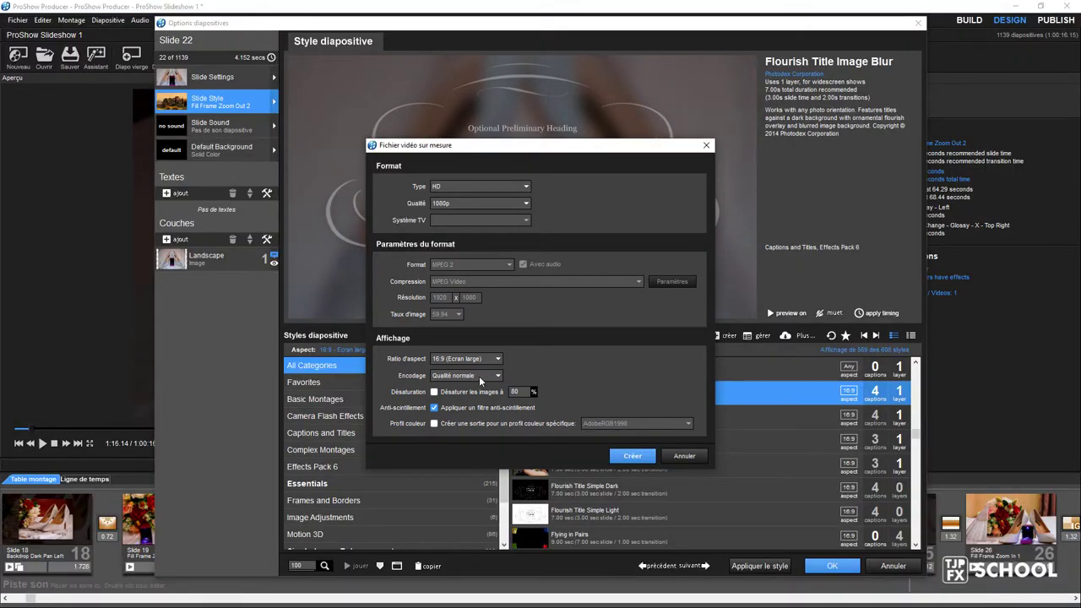
Step: Set Encodage to Haute qualité and create the video file
{"action": "left_click", "coordinate": [479, 376]}
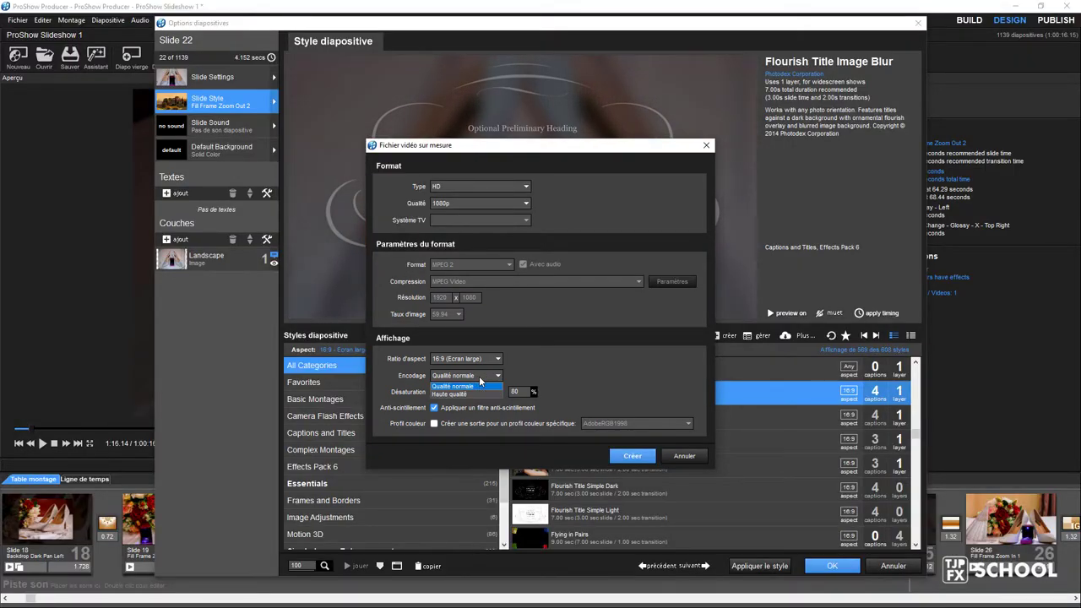
{"action": "left_click", "coordinate": [470, 393]}
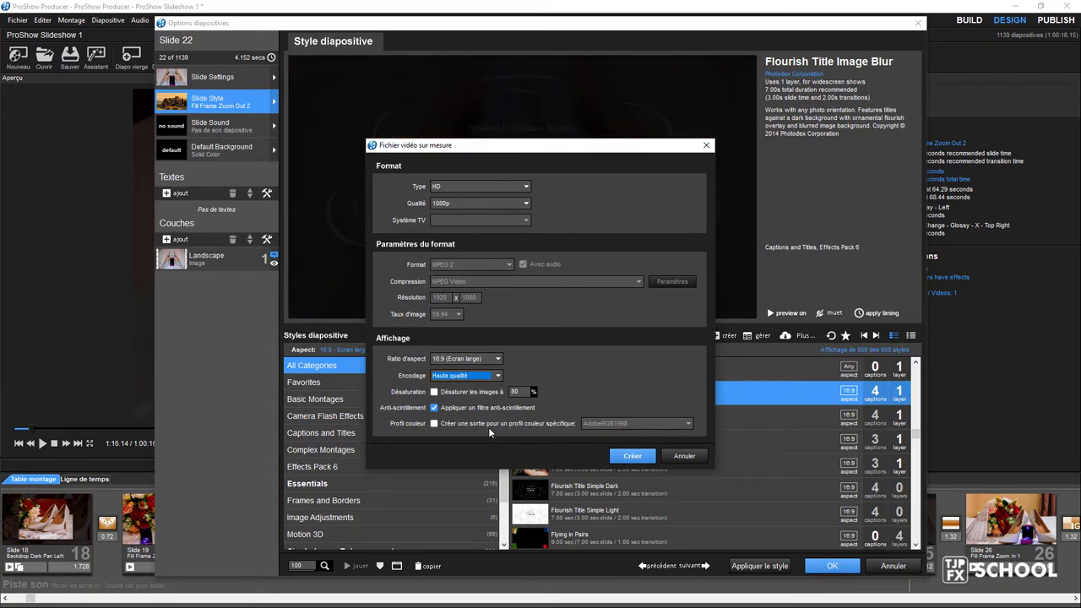
{"action": "left_click", "coordinate": [642, 457]}
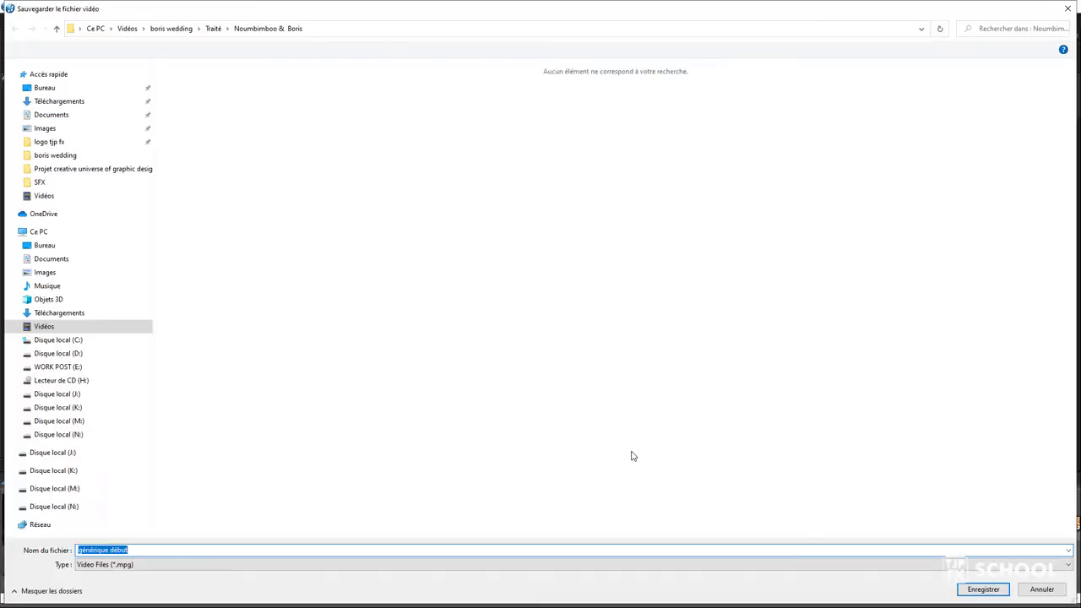
Step: Save the video as 'générique début' .mpg and start rendering it
{"action": "key", "text": "Return"}
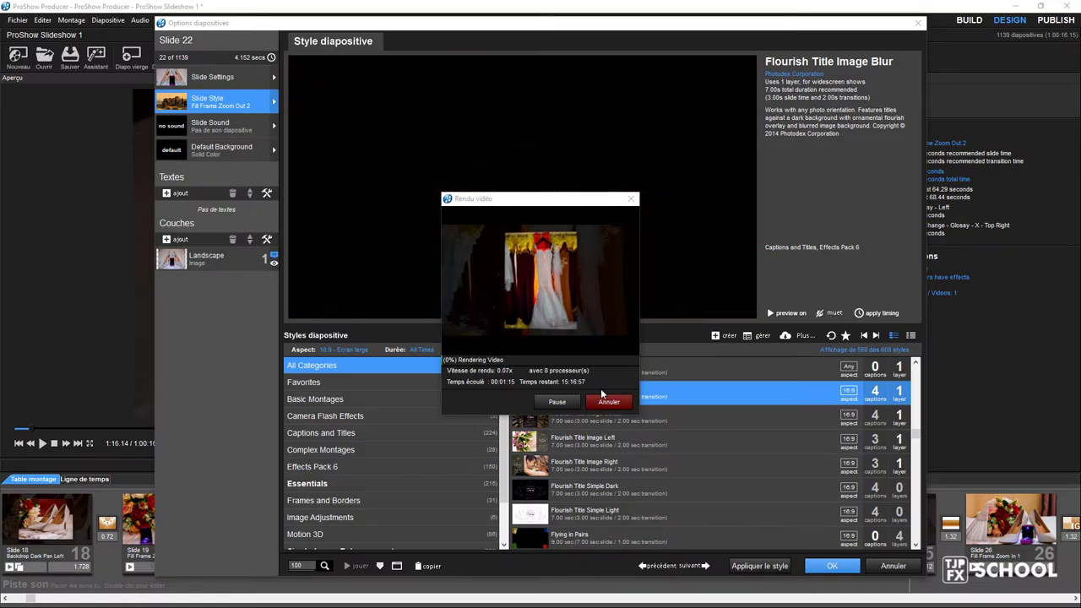